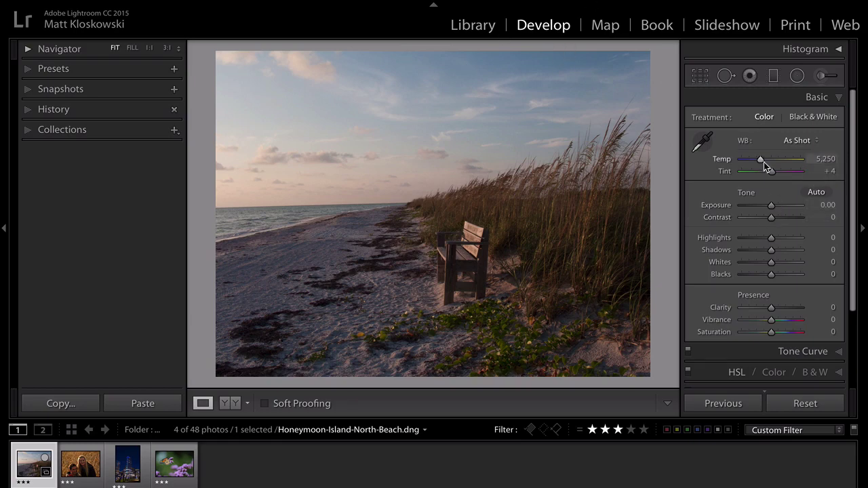
# Warm the beach photo's Temp slider to 5,770, leaving Tint at +4.
pyautogui.moveTo(764, 162); pyautogui.dragTo(763, 161)
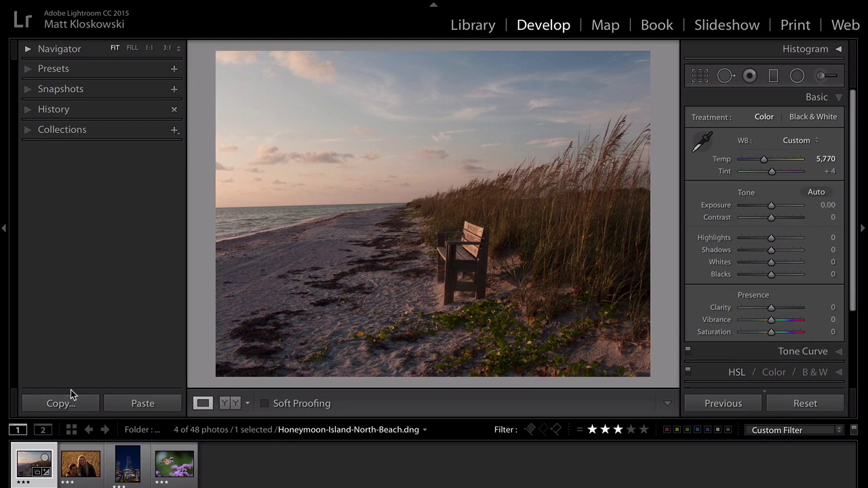
# Straighten the beach photo by tracing a line along the tilted horizon.
pyautogui.click(700, 76)
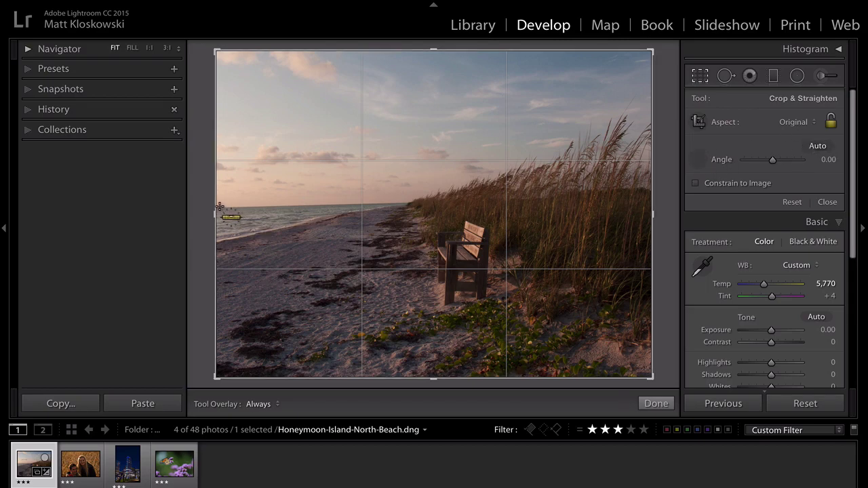
pyautogui.moveTo(226, 207)
pyautogui.mouseDown()
pyautogui.moveTo(423, 210)
pyautogui.moveTo(494, 196)
pyautogui.moveTo(476, 202)
pyautogui.mouseUp()
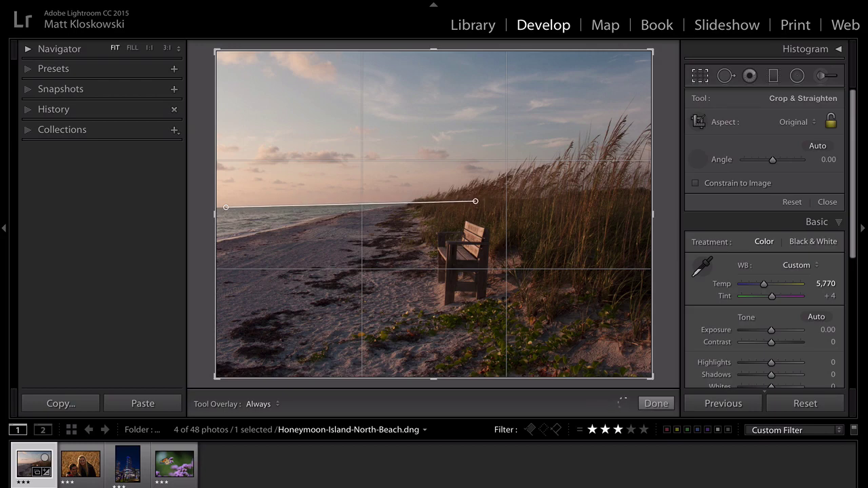
pyautogui.moveTo(475, 201); pyautogui.dragTo(474, 202)
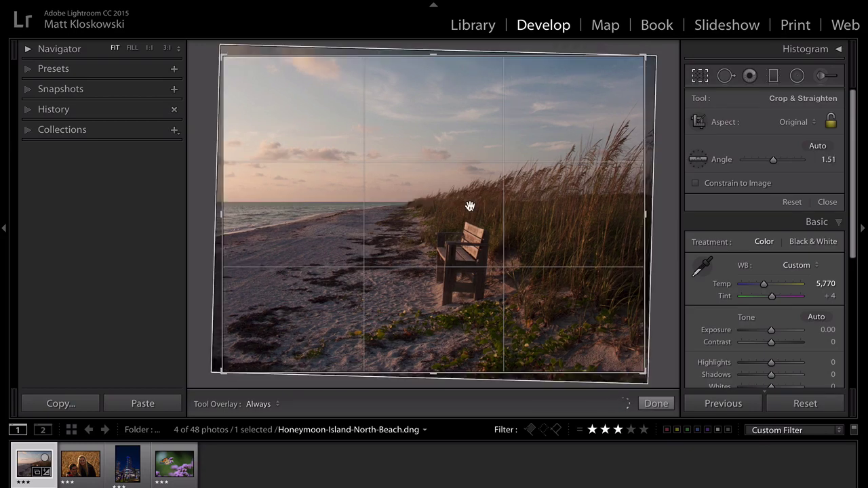
pyautogui.click(828, 202)
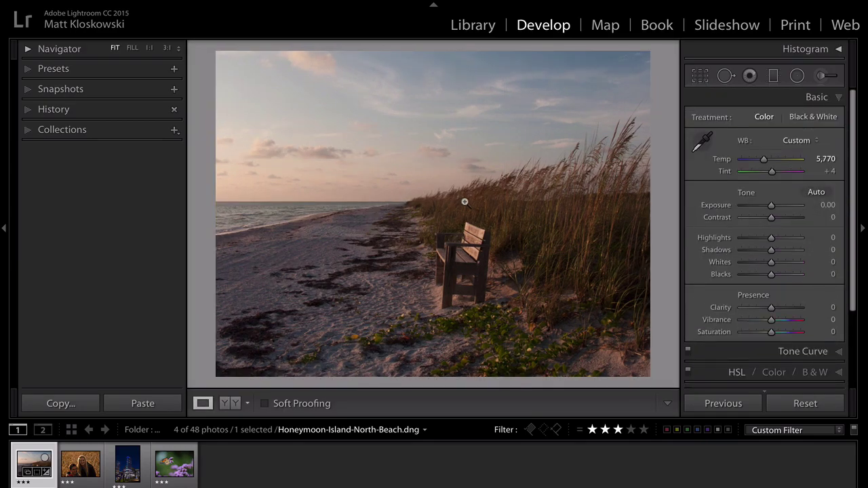
# Refine the rotation to 1.13 degrees and tighten the crop around the bench.
pyautogui.press('r')
pyautogui.moveTo(655, 128); pyautogui.dragTo(654, 127)
pyautogui.moveTo(643, 60); pyautogui.dragTo(605, 84)
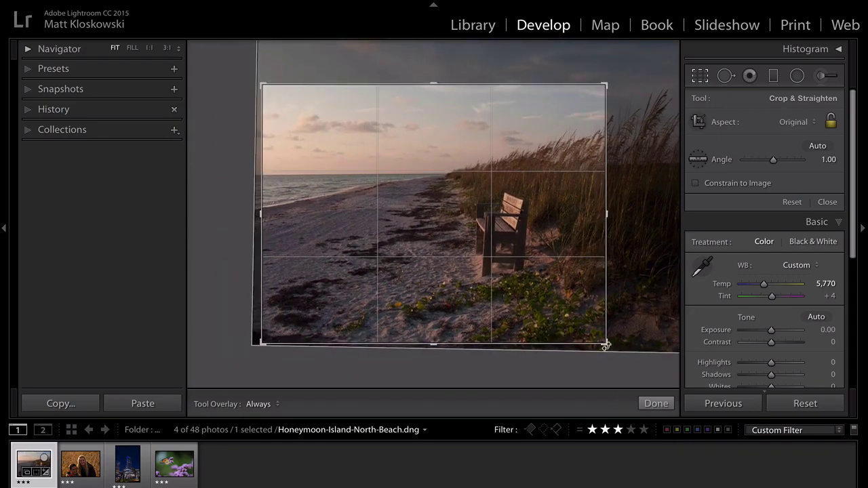
pyautogui.moveTo(606, 346); pyautogui.dragTo(591, 330)
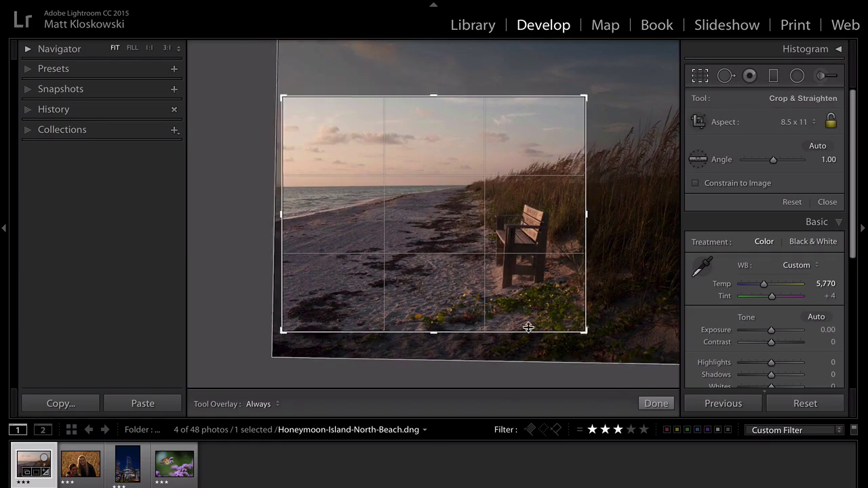
pyautogui.moveTo(585, 334); pyautogui.dragTo(581, 327)
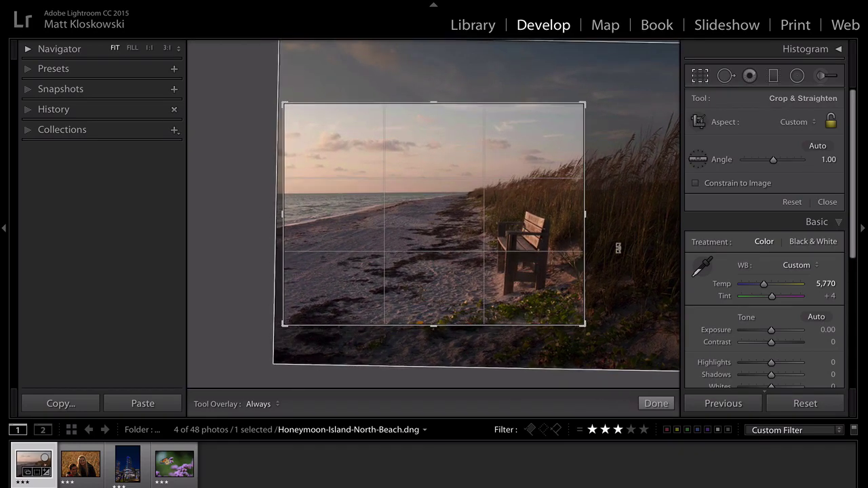
pyautogui.press('Return')
pyautogui.press('r')
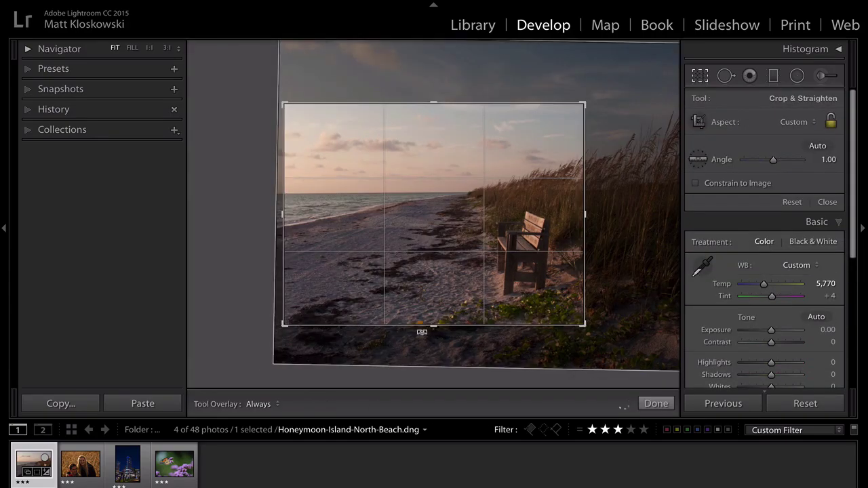
pyautogui.press('Return')
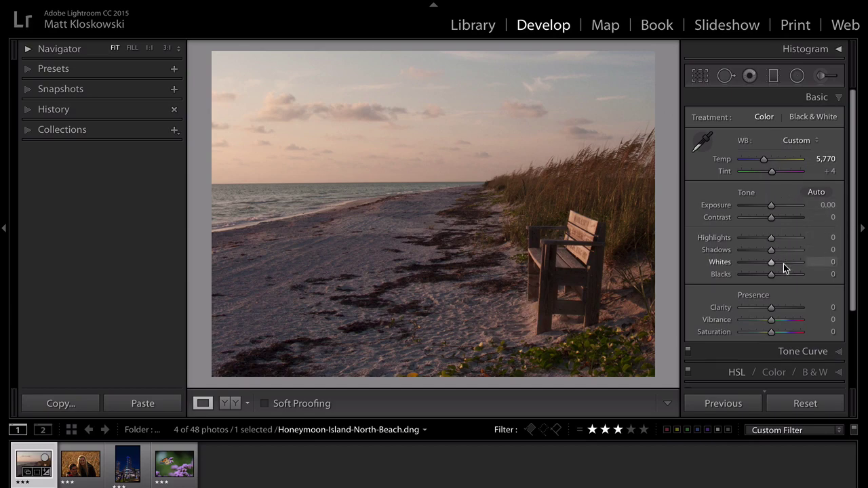
# Set Whites +53, Blacks −30, Highlights −61, Shadows +62 and Saturation +10, checking clipping and before/after.
pyautogui.moveTo(772, 263)
pyautogui.mouseDown()
pyautogui.moveTo(801, 261)
pyautogui.moveTo(762, 274)
pyautogui.mouseUp()
pyautogui.press('alt')
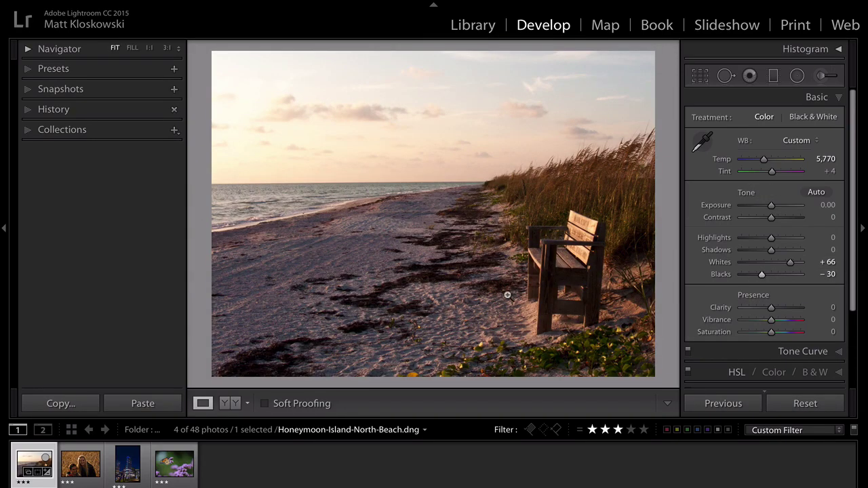
pyautogui.press('\\')
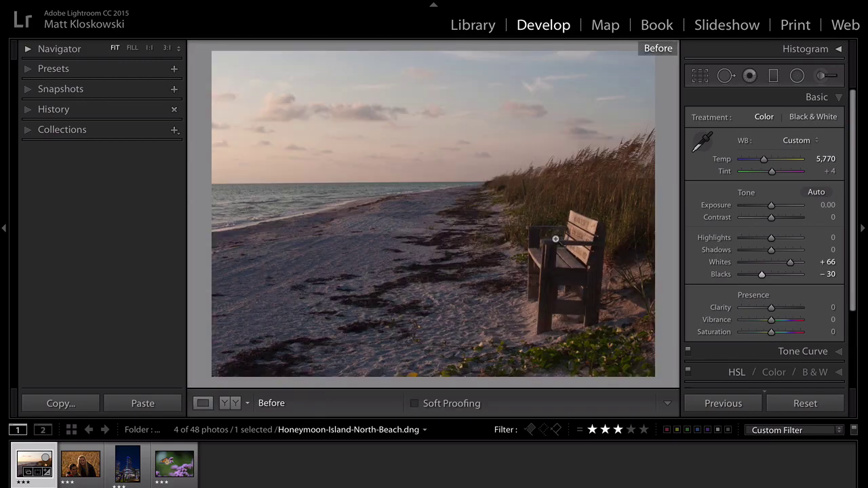
pyautogui.press('\\')
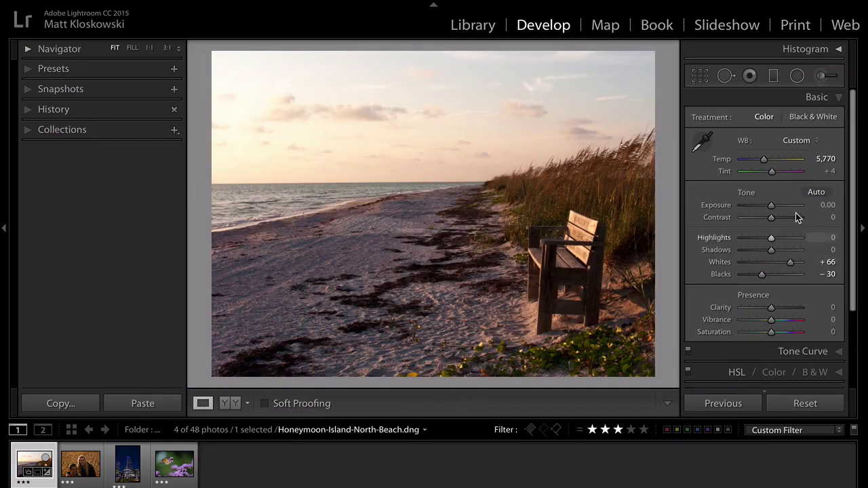
pyautogui.moveTo(788, 263)
pyautogui.mouseDown()
pyautogui.moveTo(766, 241)
pyautogui.moveTo(752, 243)
pyautogui.moveTo(804, 249)
pyautogui.moveTo(790, 249)
pyautogui.mouseUp()
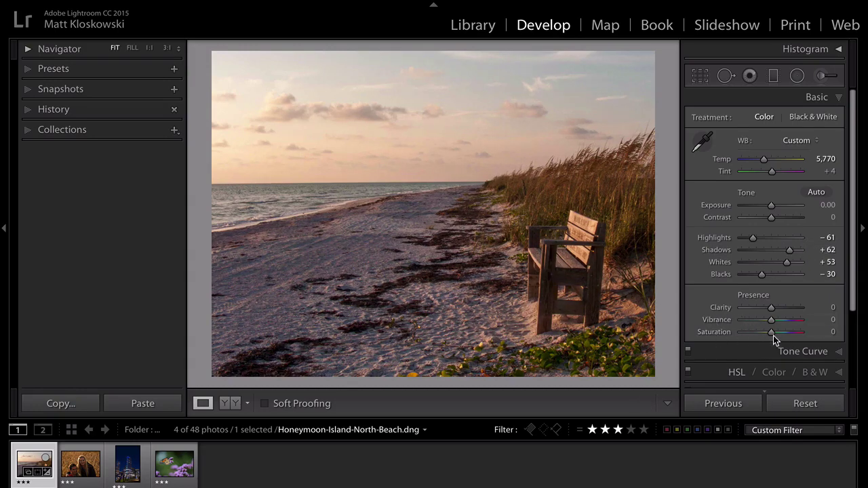
pyautogui.moveTo(773, 336)
pyautogui.mouseDown()
pyautogui.moveTo(801, 327)
pyautogui.moveTo(776, 330)
pyautogui.mouseUp()
# Draw a darkening graduated filter from the top of the sky down to the horizon.
pyautogui.click(773, 76)
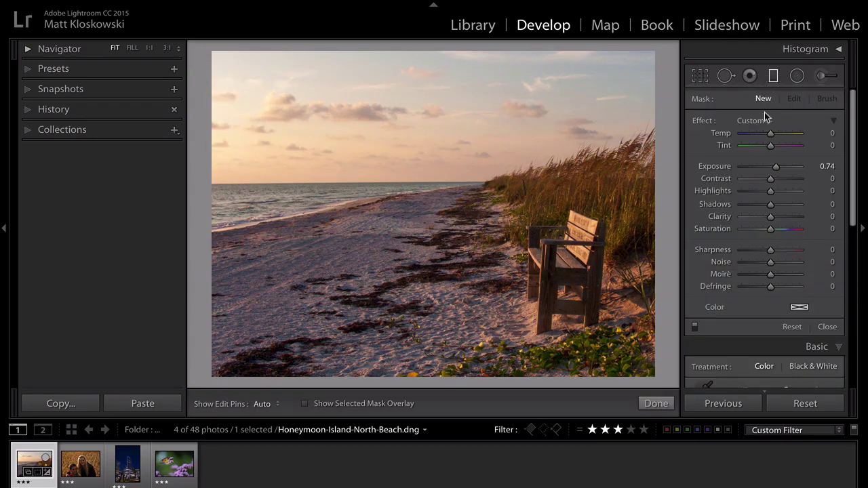
pyautogui.moveTo(769, 171); pyautogui.dragTo(762, 170)
pyautogui.moveTo(417, 129); pyautogui.dragTo(418, 226)
pyautogui.moveTo(417, 178); pyautogui.dragTo(422, 170)
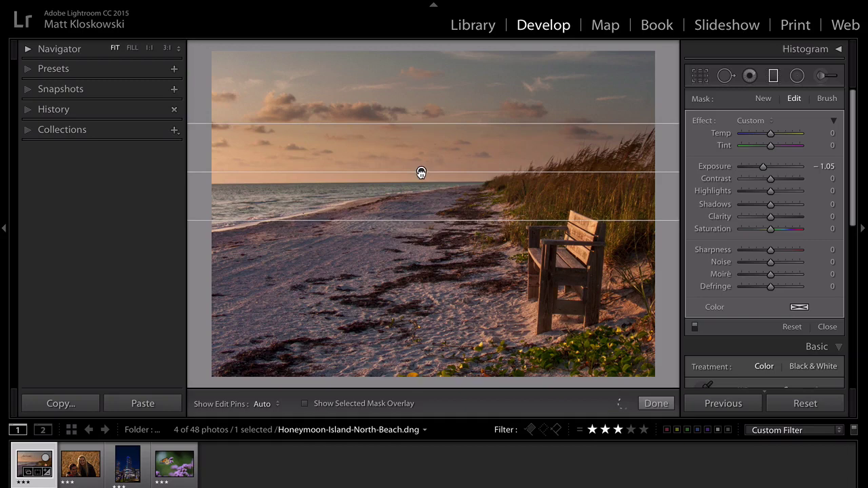
pyautogui.moveTo(434, 128)
pyautogui.mouseDown()
pyautogui.moveTo(440, 110)
pyautogui.moveTo(439, 120)
pyautogui.mouseUp()
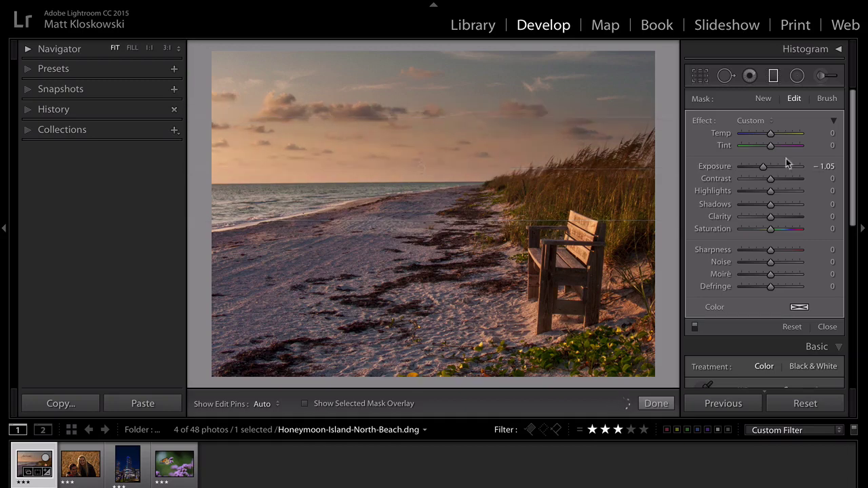
# Set the sky gradient to Exposure −0.48 and Saturation +17, then compare before and after.
pyautogui.moveTo(765, 170); pyautogui.dragTo(768, 168)
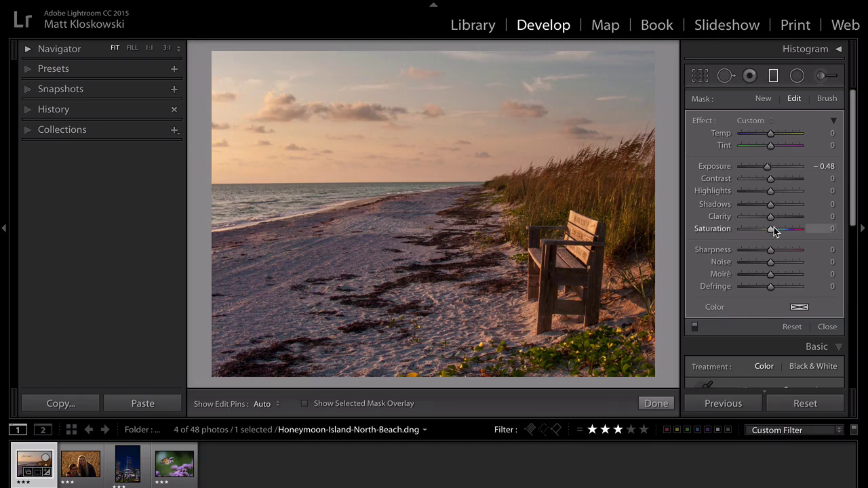
pyautogui.moveTo(774, 231); pyautogui.dragTo(779, 230)
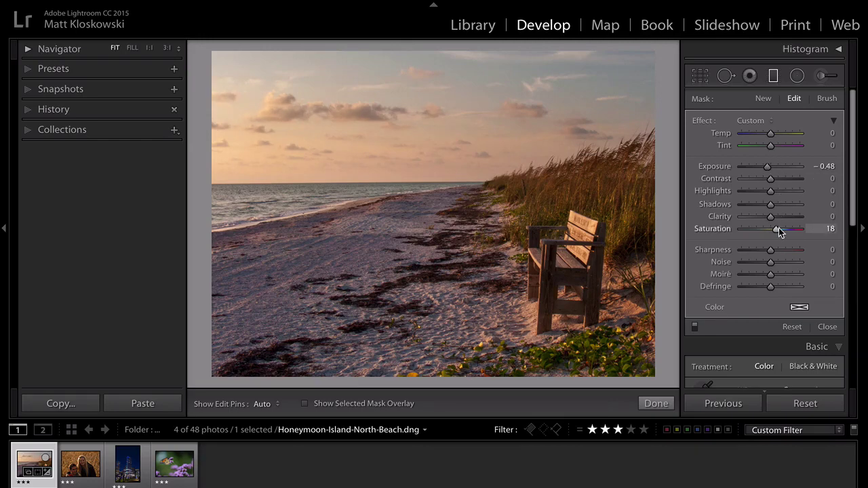
pyautogui.click(829, 327)
pyautogui.press('\\')
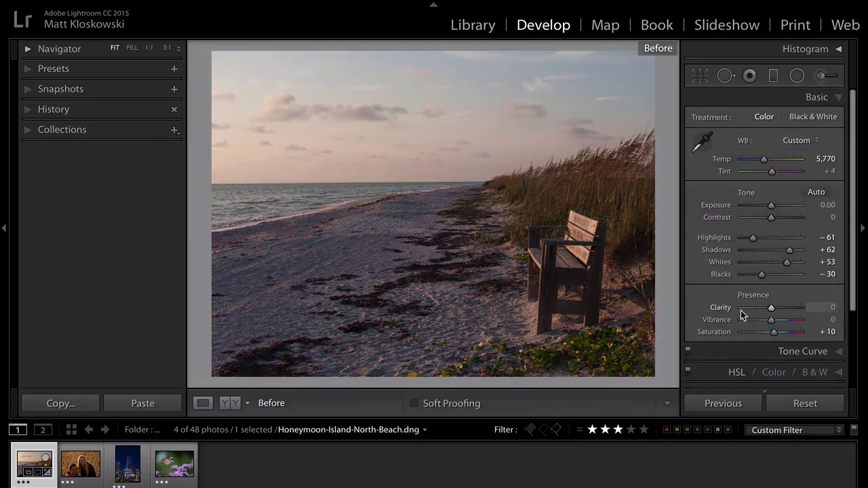
pyautogui.press('\\')
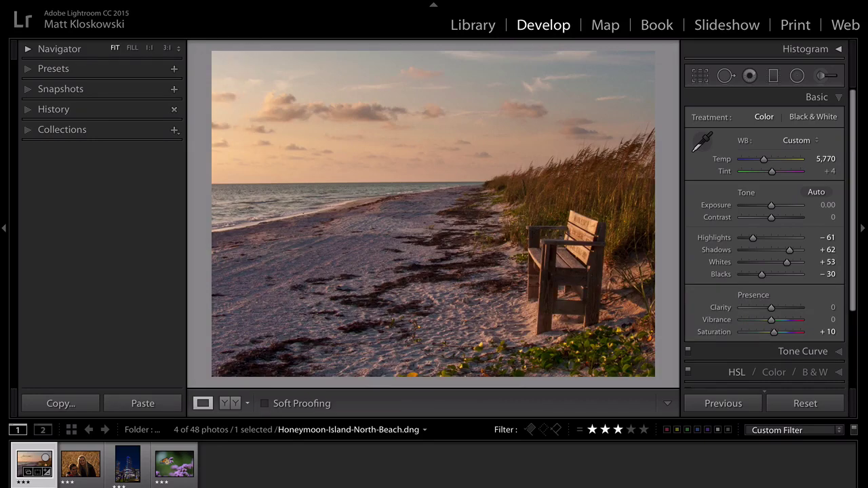
# Edit a copy with Lightroom adjustments in Perfect Effects 9 Suite via Photo > Edit In.
pyautogui.click(239, 2)
pyautogui.moveTo(248, 49)
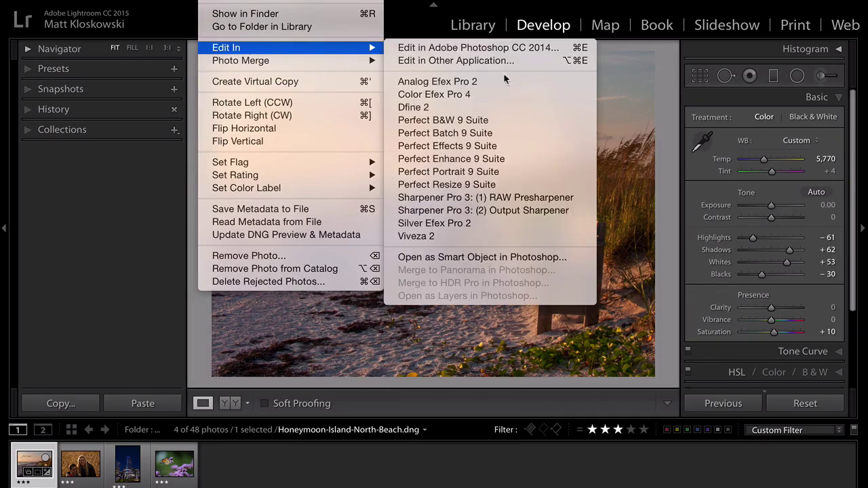
pyautogui.click(483, 146)
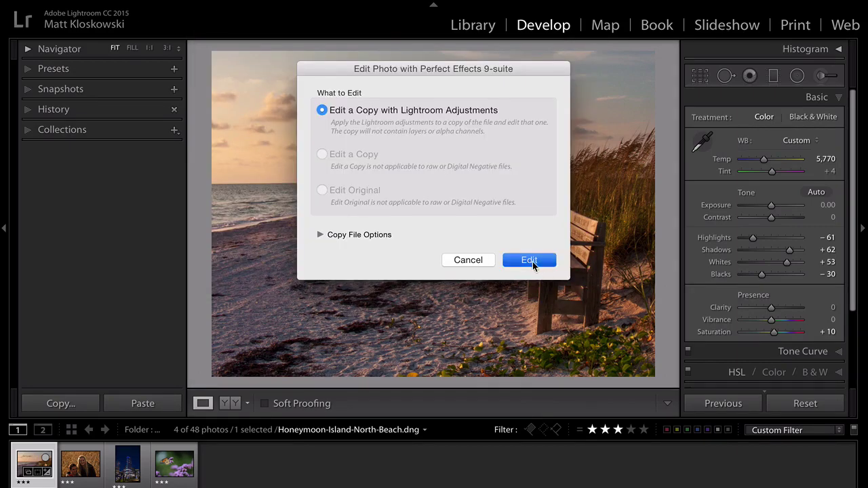
pyautogui.click(529, 260)
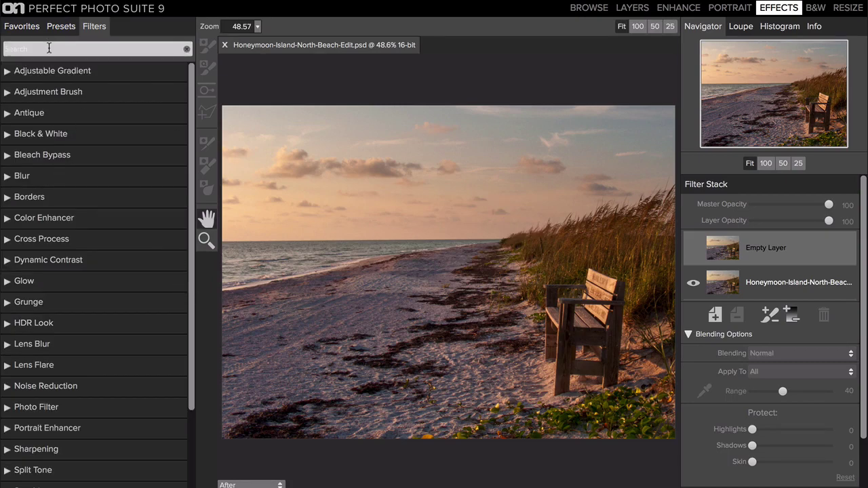
# Apply the Landscape > Summer preset, compare against the original, and add an empty layer.
pyautogui.click(61, 31)
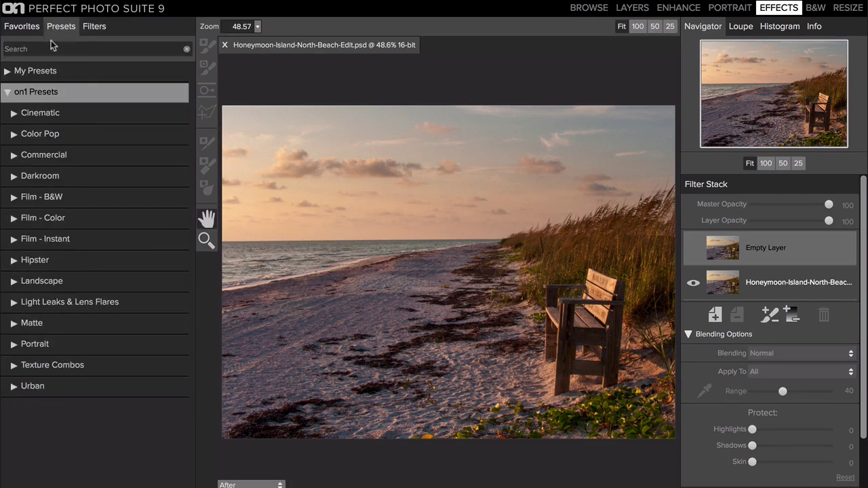
pyautogui.click(51, 282)
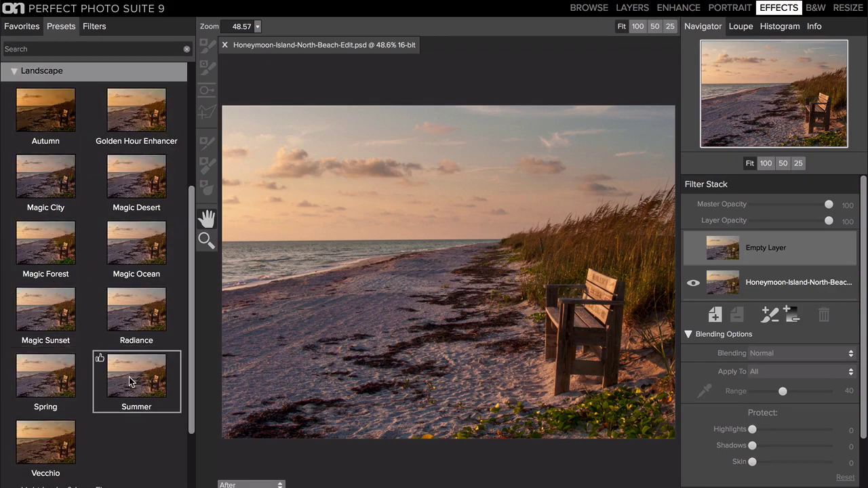
pyautogui.click(130, 380)
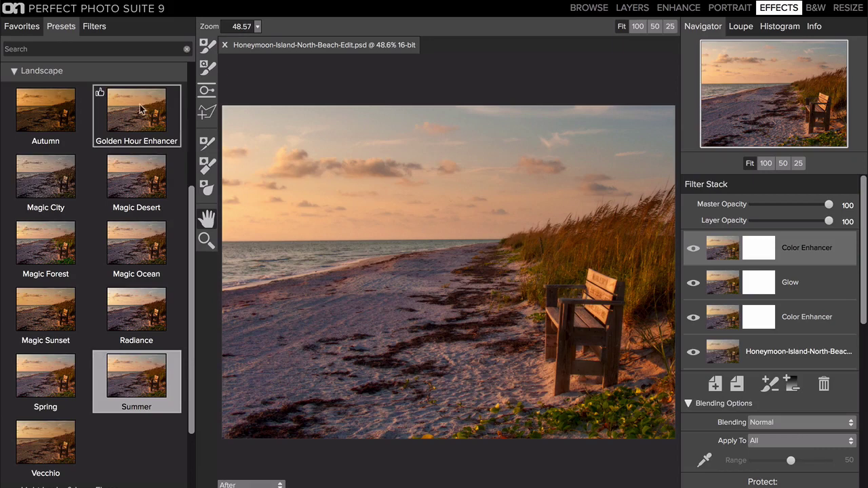
pyautogui.click(691, 352)
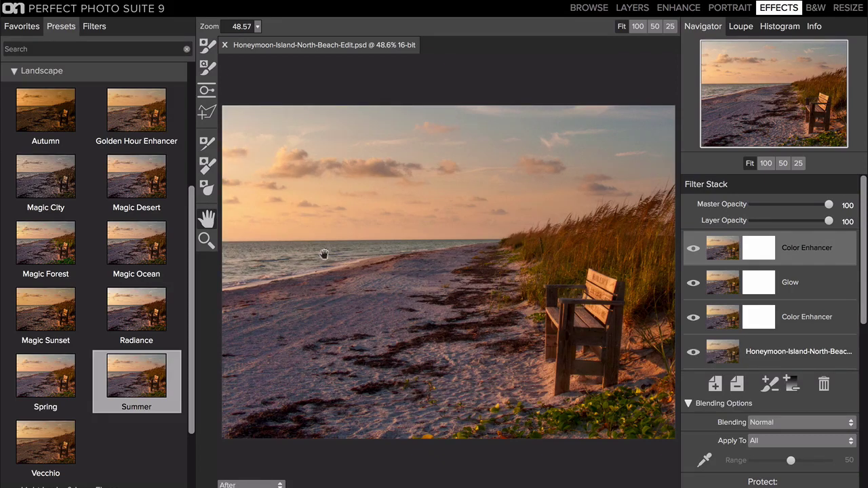
pyautogui.click(715, 384)
# Add a Dynamic Contrast layer with the Natural preset at lowered opacity, then a new empty layer.
pyautogui.click(101, 25)
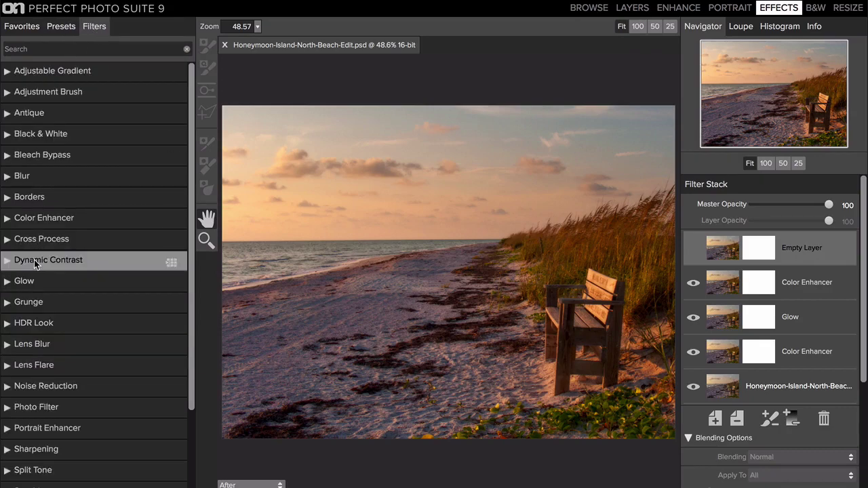
pyautogui.click(36, 263)
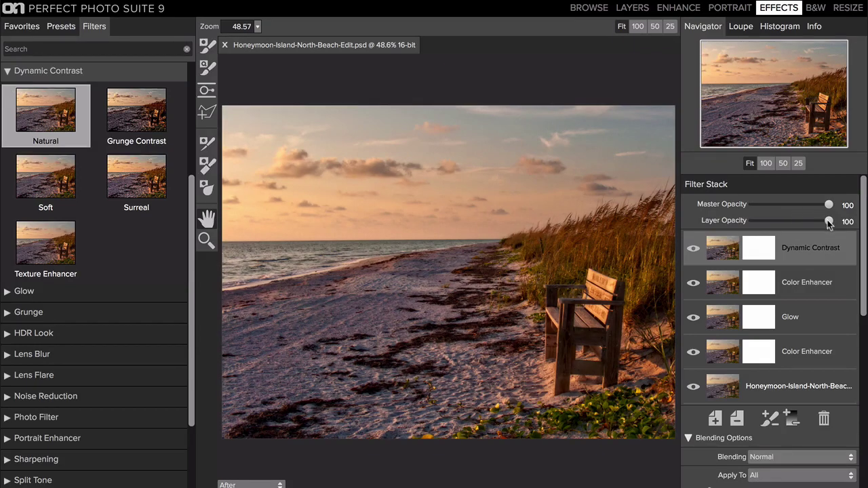
pyautogui.moveTo(829, 223); pyautogui.dragTo(805, 224)
pyautogui.click(739, 421)
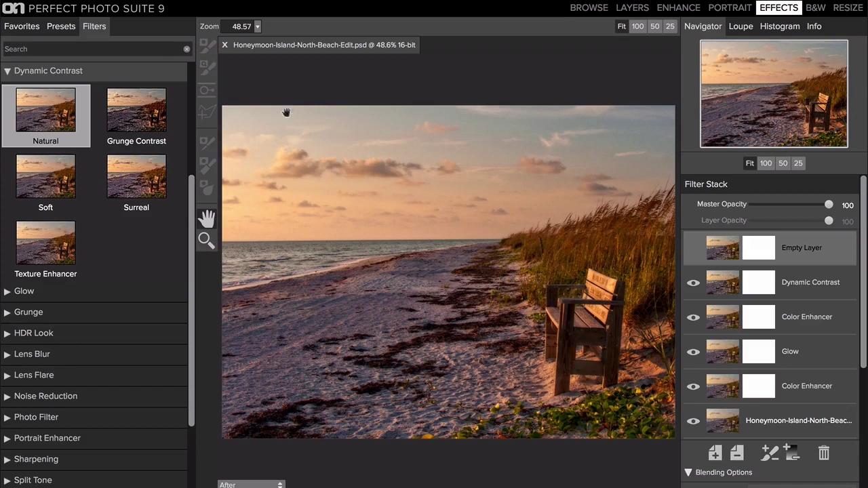
# Apply the Big Softy vignette at reduced opacity, centred on the bench.
pyautogui.scroll(-3, 189, 206)
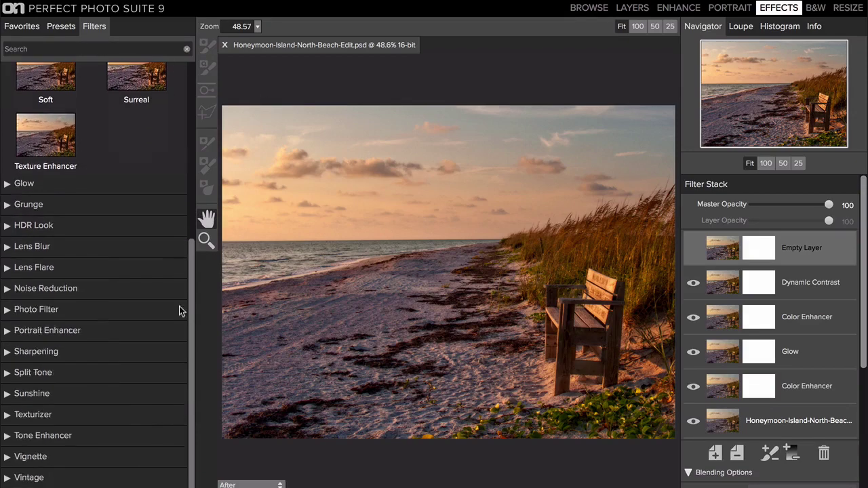
pyautogui.click(15, 458)
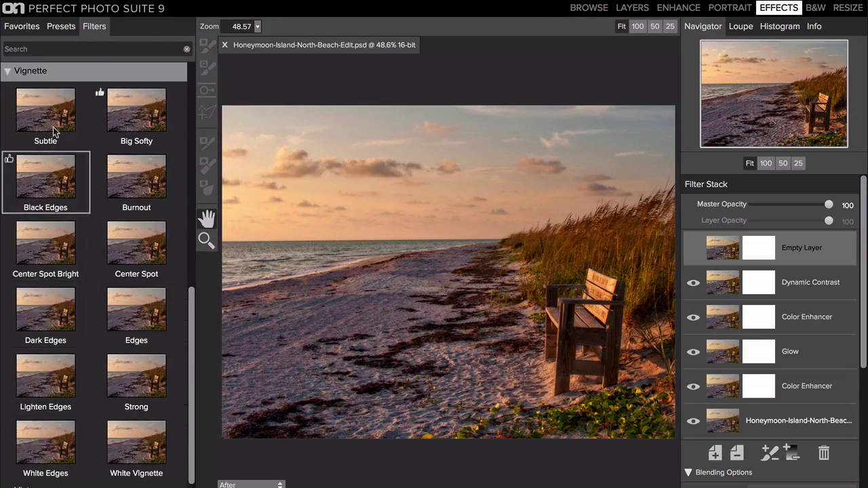
pyautogui.click(136, 102)
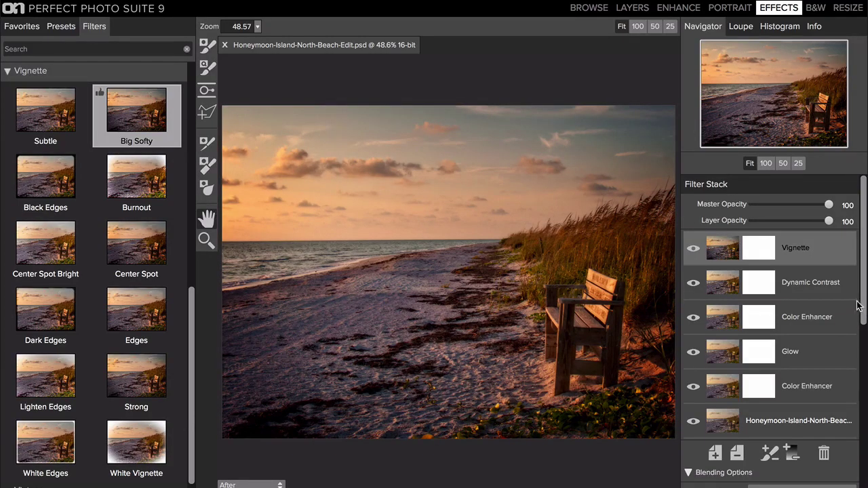
pyautogui.moveTo(814, 224); pyautogui.dragTo(807, 222)
pyautogui.moveTo(866, 248); pyautogui.dragTo(773, 465)
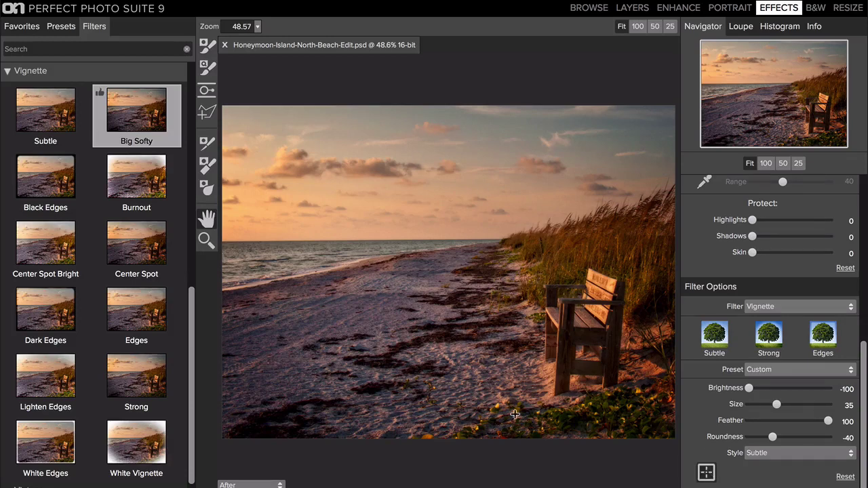
pyautogui.click(538, 303)
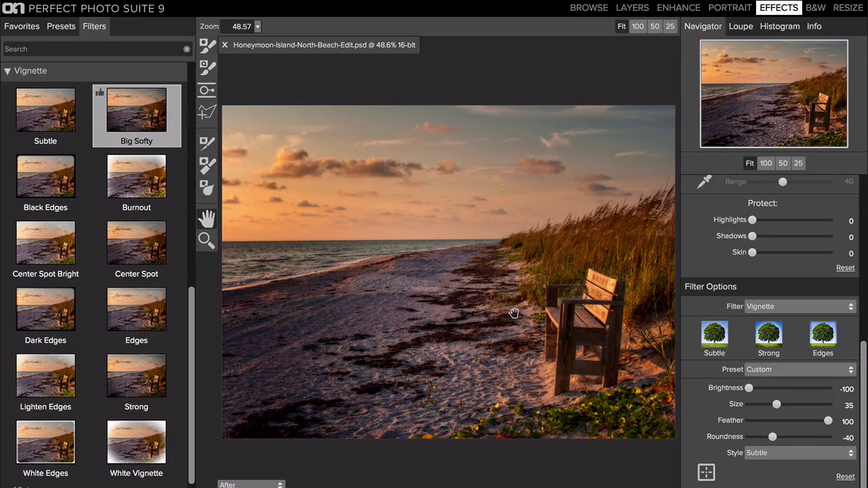
pyautogui.hotkey('ctrl', 'z')
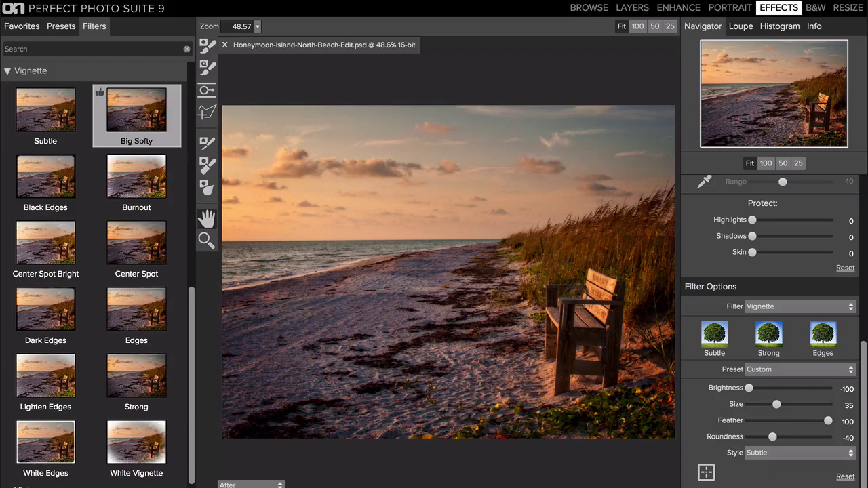
# Return the edited photo to Lightroom and zoom to 3:1 on the bench in the Detail panel.
pyautogui.press('Return')
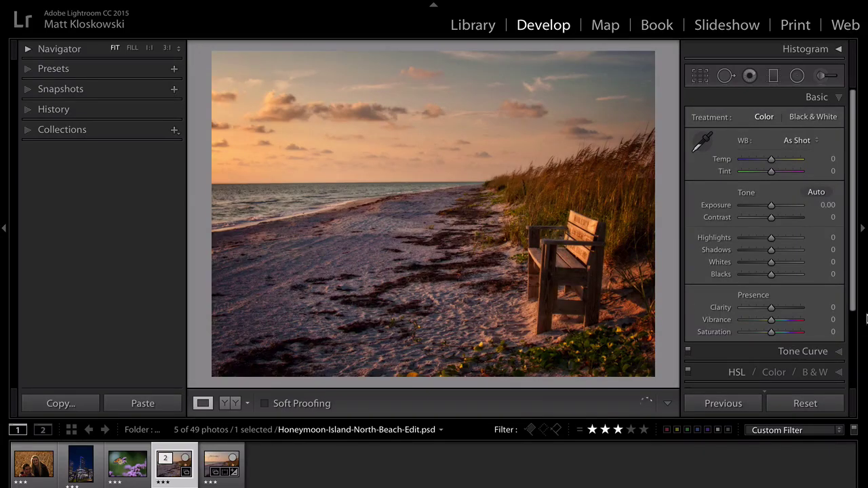
pyautogui.moveTo(852, 305); pyautogui.dragTo(848, 390)
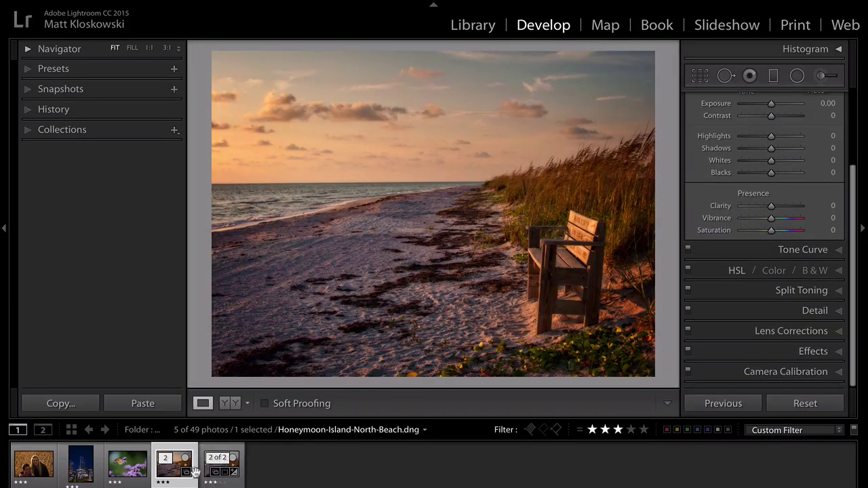
pyautogui.click(814, 302)
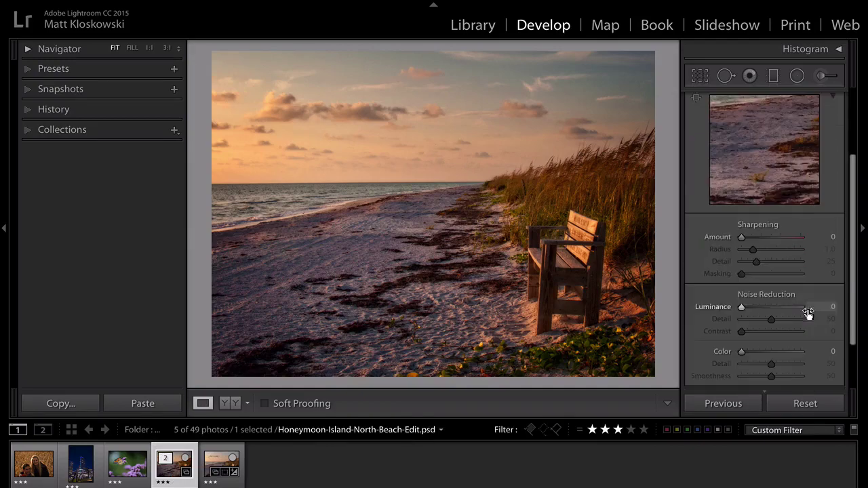
pyautogui.click(526, 261)
pyautogui.moveTo(607, 231); pyautogui.dragTo(386, 187)
# Set sharpening to Amount 98 and Radius 1.4, then view the whole photo with lights out.
pyautogui.moveTo(763, 239)
pyautogui.mouseDown()
pyautogui.moveTo(784, 241)
pyautogui.moveTo(778, 240)
pyautogui.mouseUp()
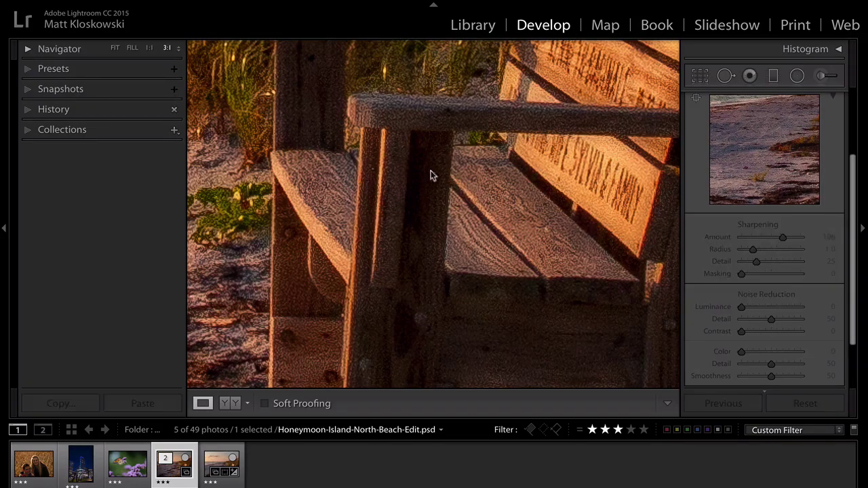
pyautogui.moveTo(430, 174); pyautogui.dragTo(397, 335)
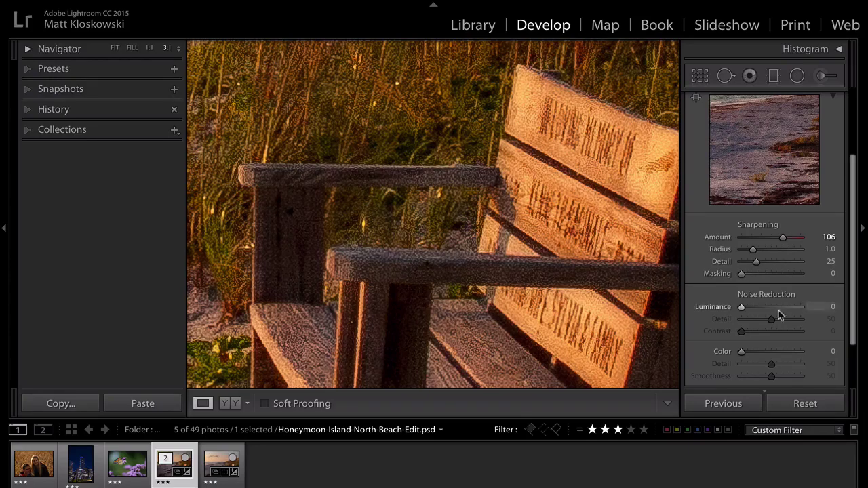
pyautogui.moveTo(781, 237); pyautogui.dragTo(761, 250)
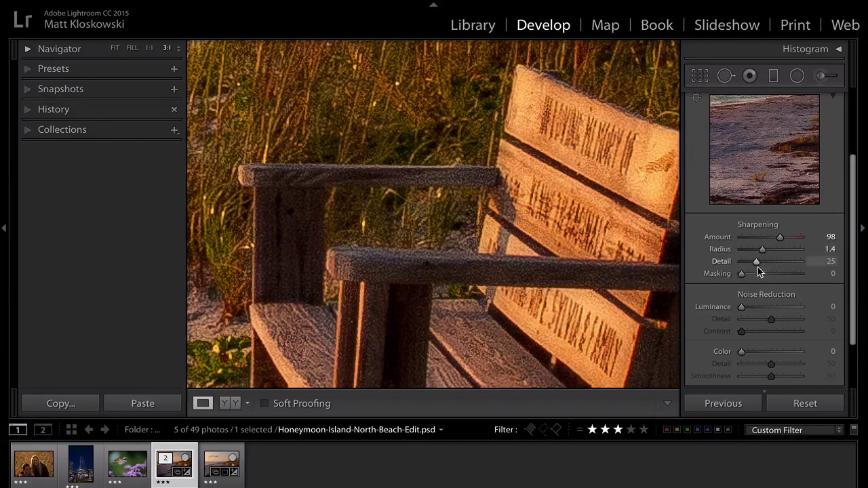
pyautogui.click(413, 202)
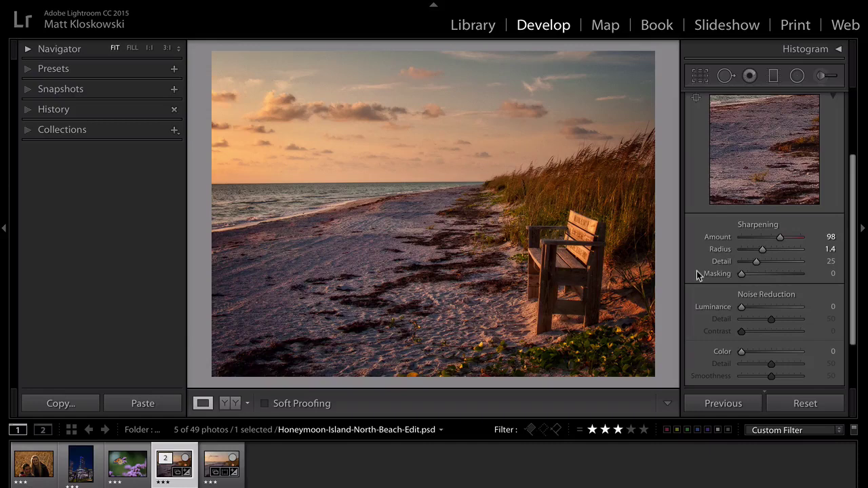
pyautogui.press('l')
pyautogui.press('l')
pyautogui.press('l')
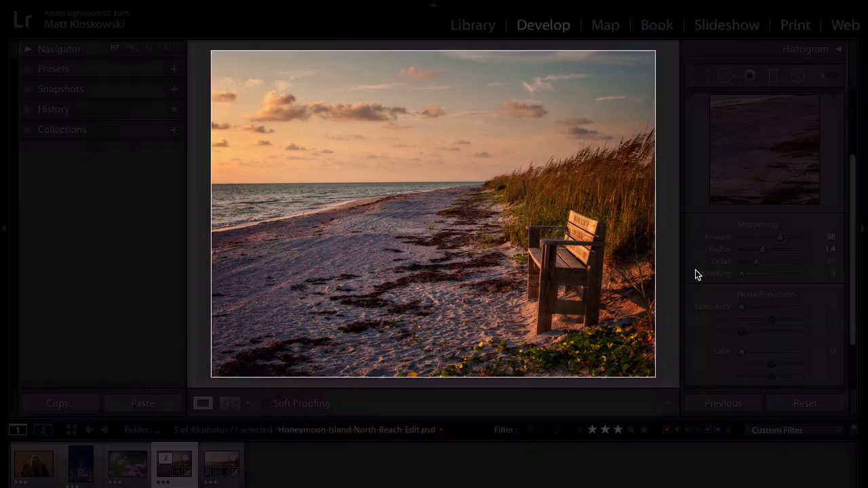
pyautogui.click(210, 467)
pyautogui.click(40, 467)
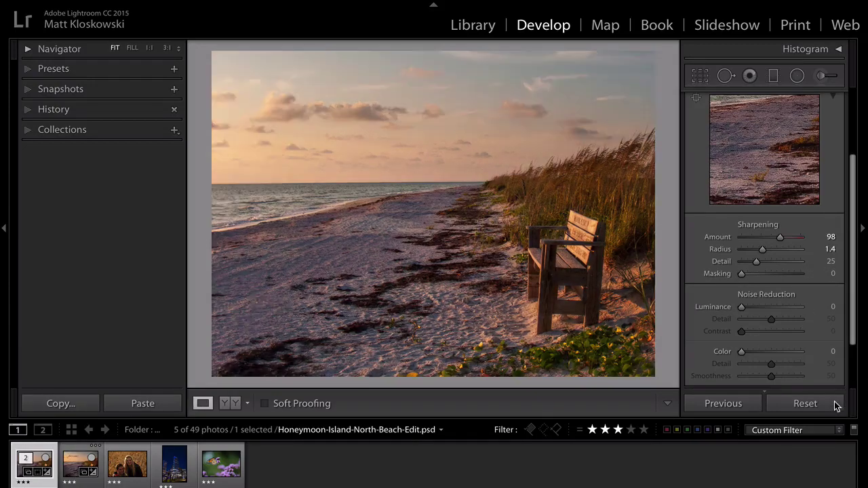
pyautogui.click(791, 403)
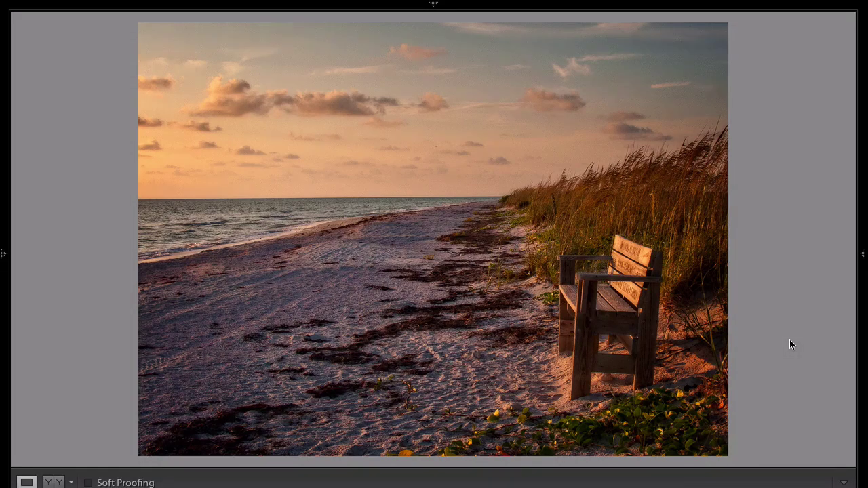
pyautogui.hotkey('shift', 'Tab')
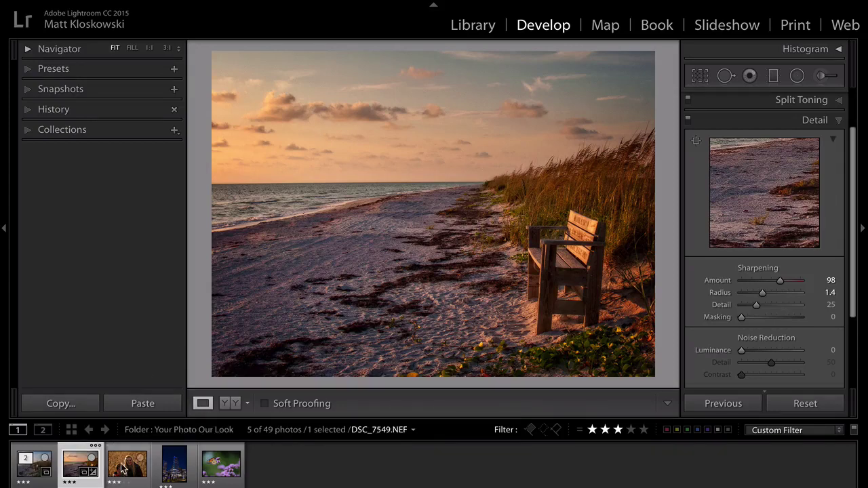
# Open DSC_7549.NEF from the filmstrip and set its Exposure to +1.35.
pyautogui.click(122, 467)
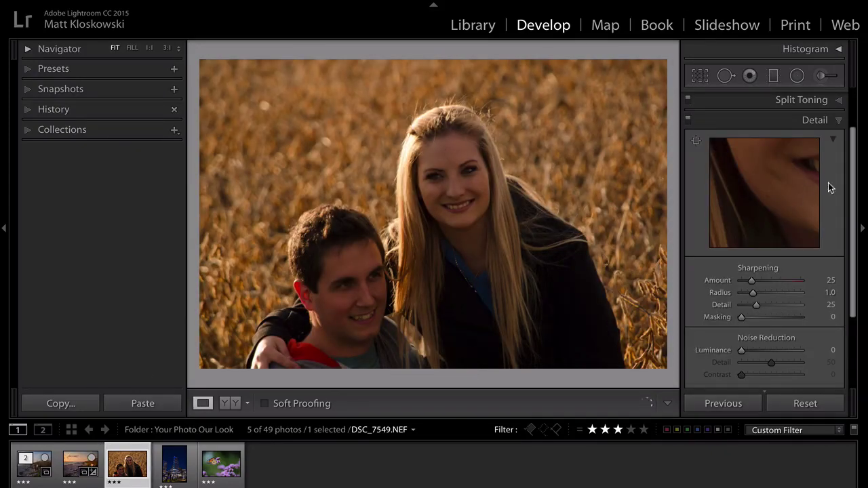
pyautogui.scroll(2, 853, 179)
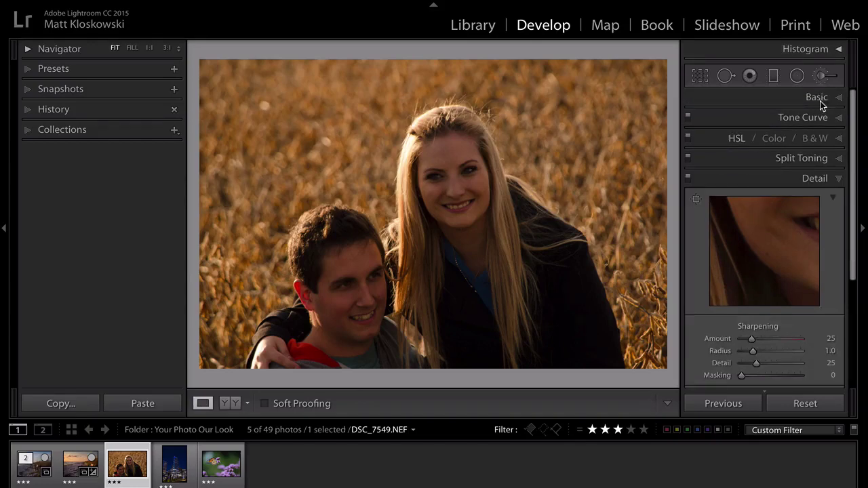
pyautogui.click(820, 98)
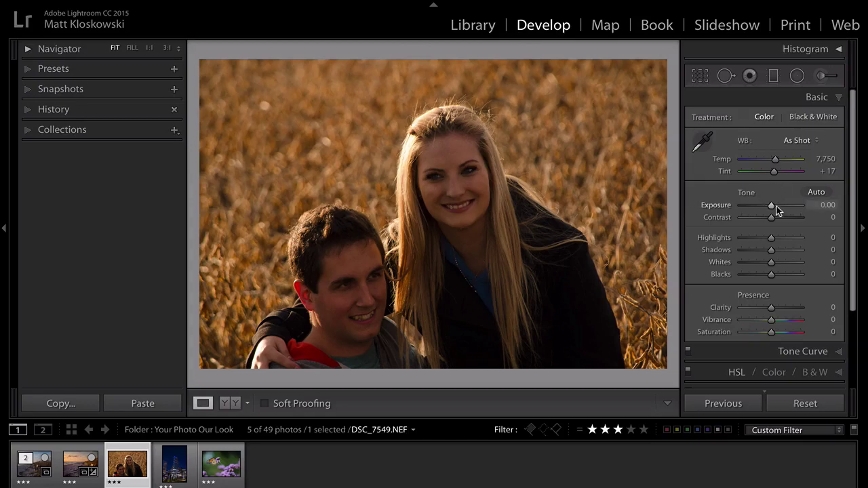
pyautogui.moveTo(773, 205); pyautogui.dragTo(779, 206)
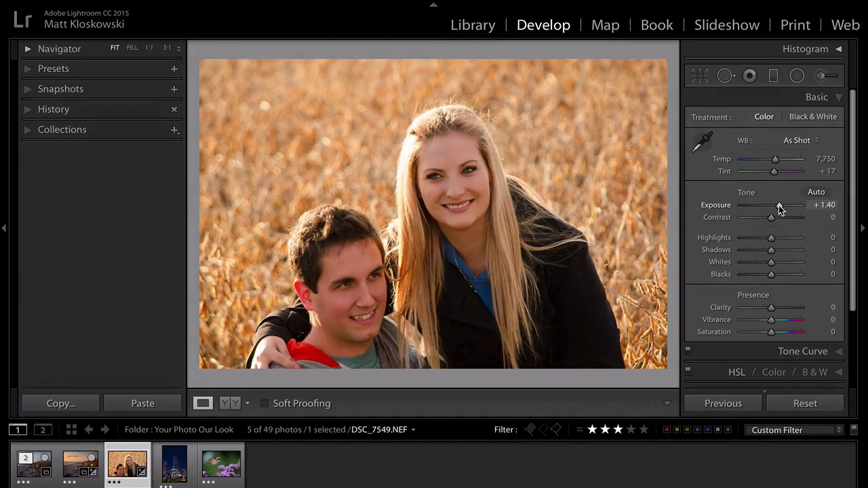
# Lay a brightening graduated filter diagonally across the couple and add a second one from the top right.
pyautogui.click(773, 75)
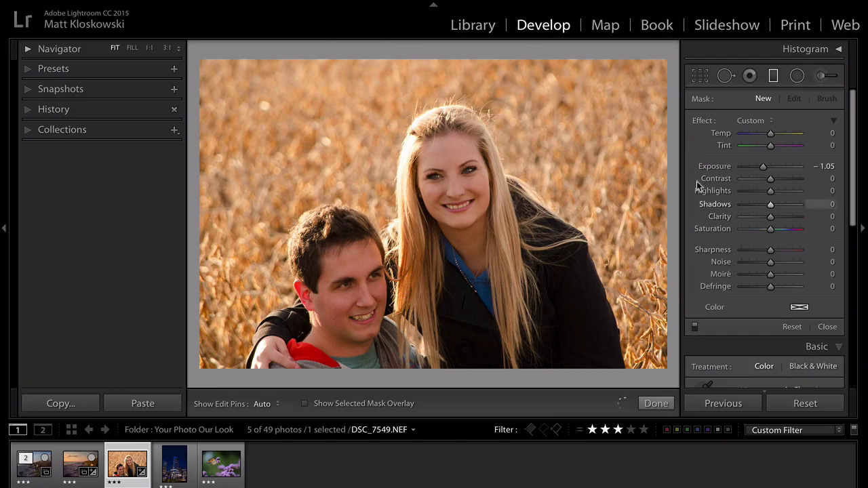
pyautogui.moveTo(327, 88); pyautogui.dragTo(393, 288)
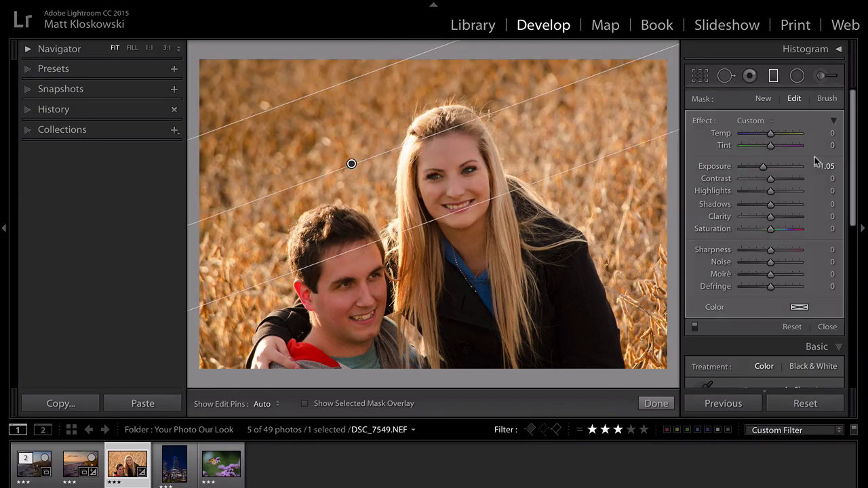
pyautogui.moveTo(765, 166); pyautogui.dragTo(773, 167)
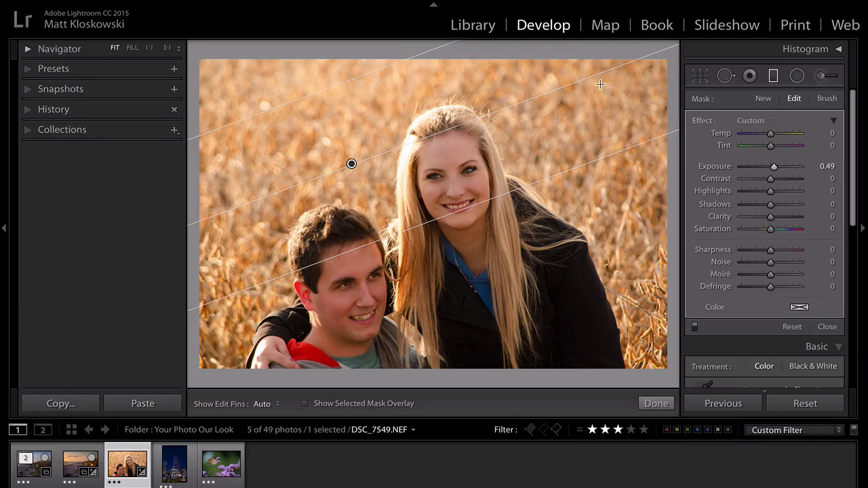
pyautogui.moveTo(600, 84); pyautogui.dragTo(573, 236)
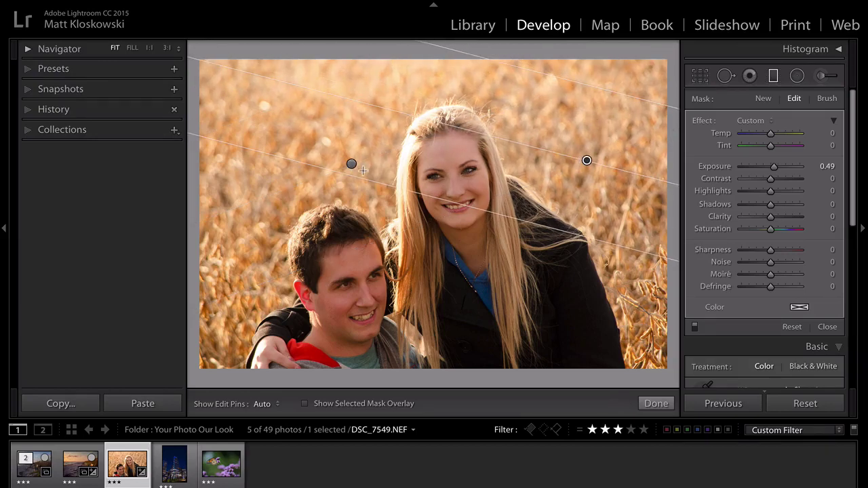
# Move the first filter toward the faces at about 0.69 exposure, then drop overall Exposure to +0.80.
pyautogui.click(351, 165)
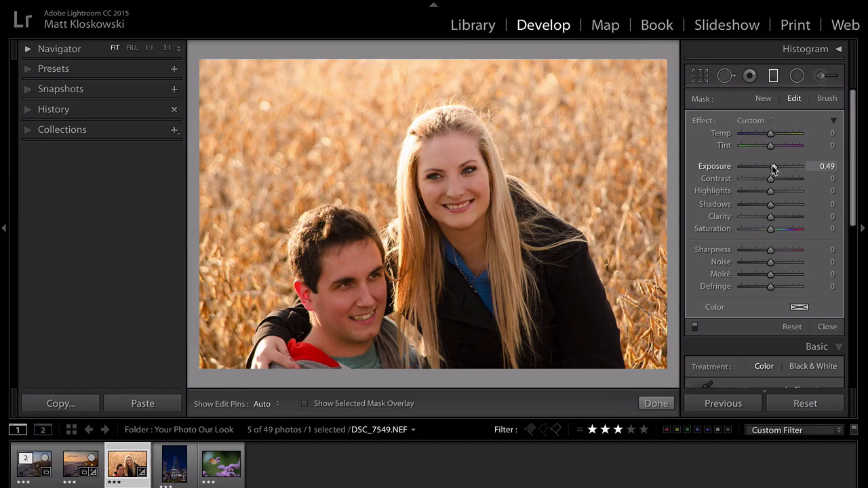
pyautogui.moveTo(774, 166); pyautogui.dragTo(775, 167)
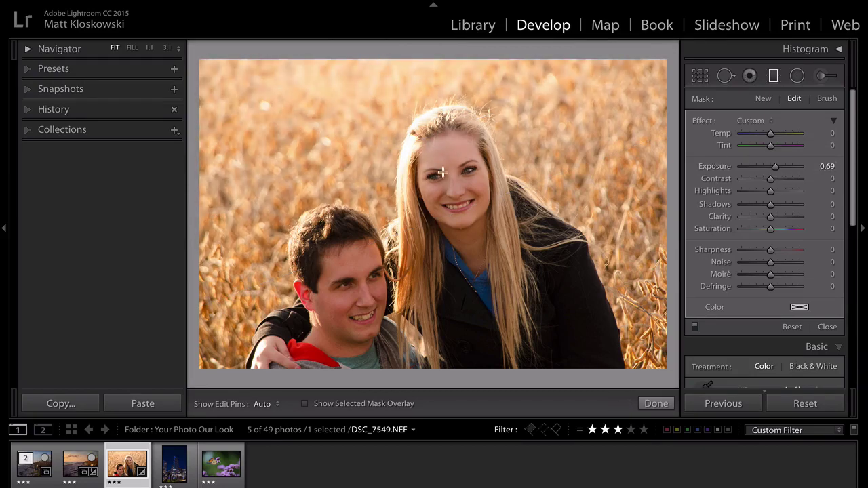
pyautogui.moveTo(352, 164); pyautogui.dragTo(329, 172)
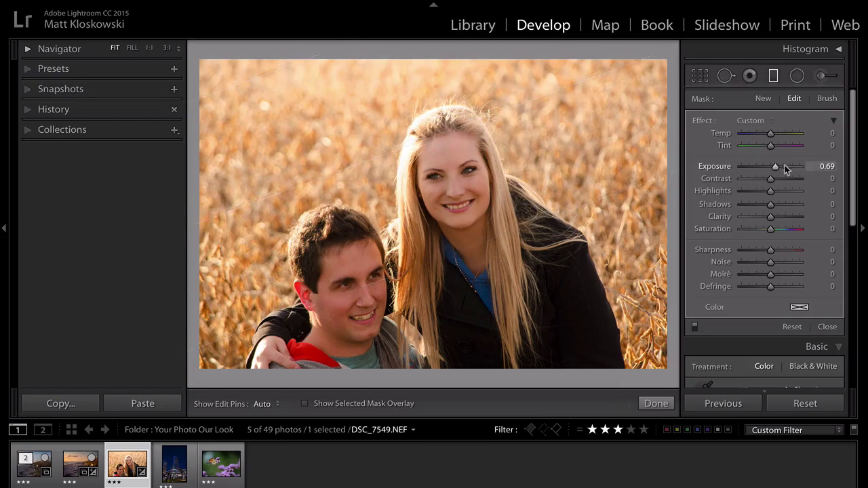
pyautogui.moveTo(776, 170); pyautogui.dragTo(777, 169)
pyautogui.click(828, 326)
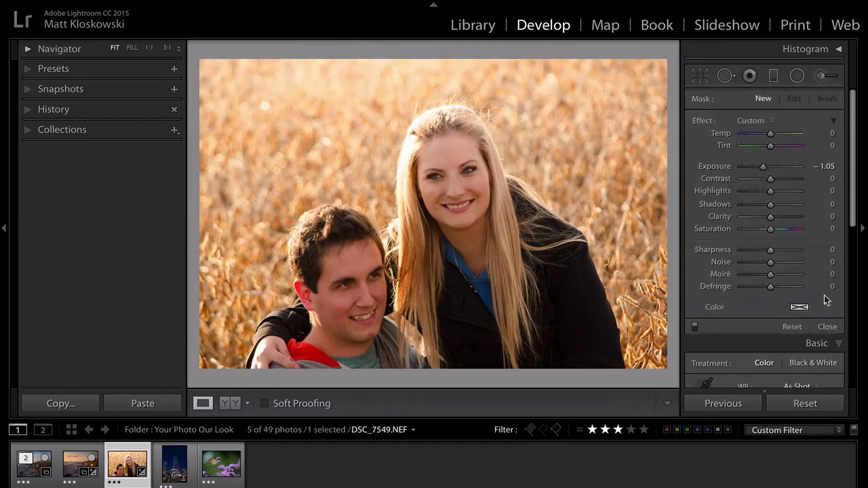
pyautogui.moveTo(779, 207); pyautogui.dragTo(777, 209)
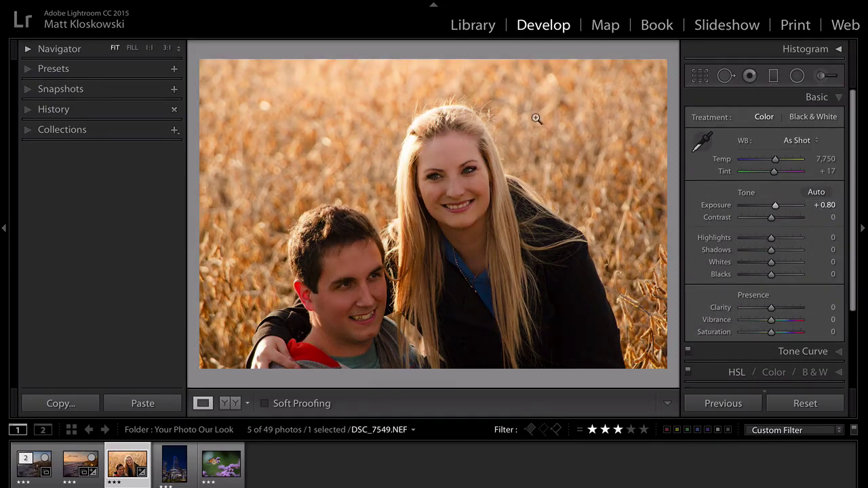
# Paint a brush exposure boost over the woman's and man's faces, then ease it back to about 0.57.
pyautogui.click(821, 76)
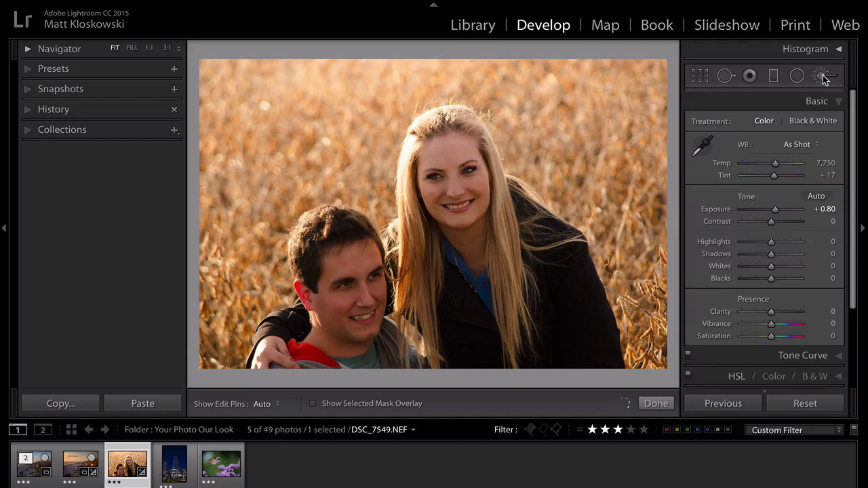
pyautogui.moveTo(770, 169); pyautogui.dragTo(776, 171)
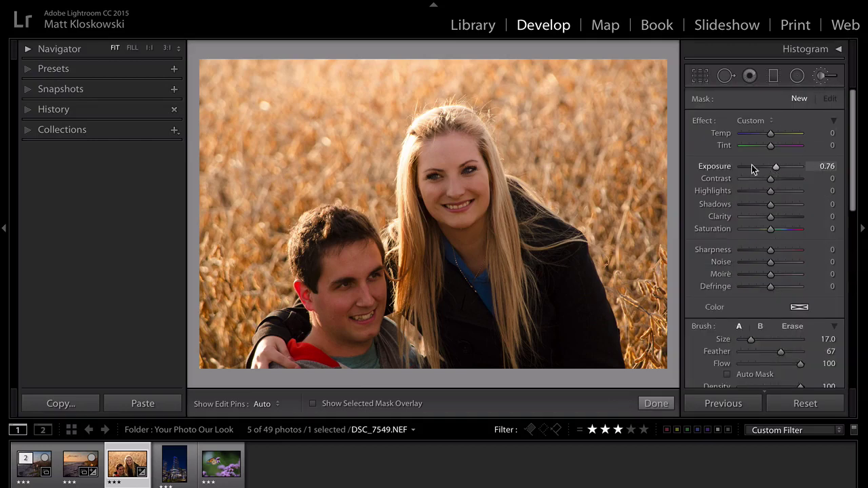
pyautogui.press('h')
pyautogui.moveTo(458, 194)
pyautogui.mouseDown()
pyautogui.moveTo(448, 170)
pyautogui.moveTo(474, 251)
pyautogui.mouseUp()
pyautogui.moveTo(346, 269)
pyautogui.mouseDown()
pyautogui.moveTo(332, 253)
pyautogui.moveTo(325, 267)
pyautogui.moveTo(330, 290)
pyautogui.mouseUp()
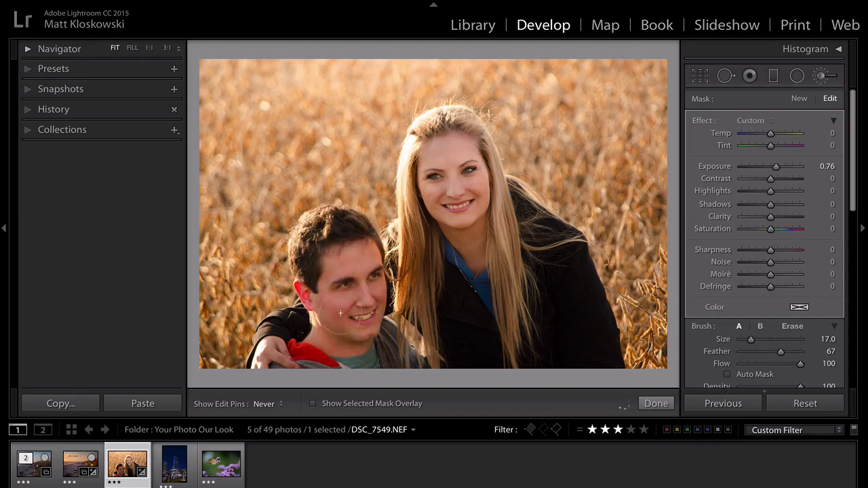
pyautogui.press('h')
pyautogui.moveTo(776, 170); pyautogui.dragTo(776, 170)
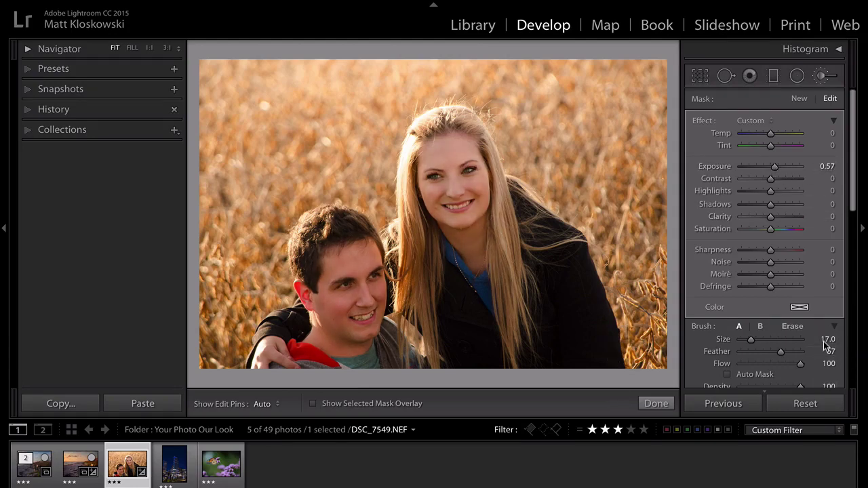
pyautogui.scroll(-4, 848, 223)
# Set Sharpening Amount 93, Radius 1.4 and Masking 52 while checking a close-up of her eye.
pyautogui.click(828, 277)
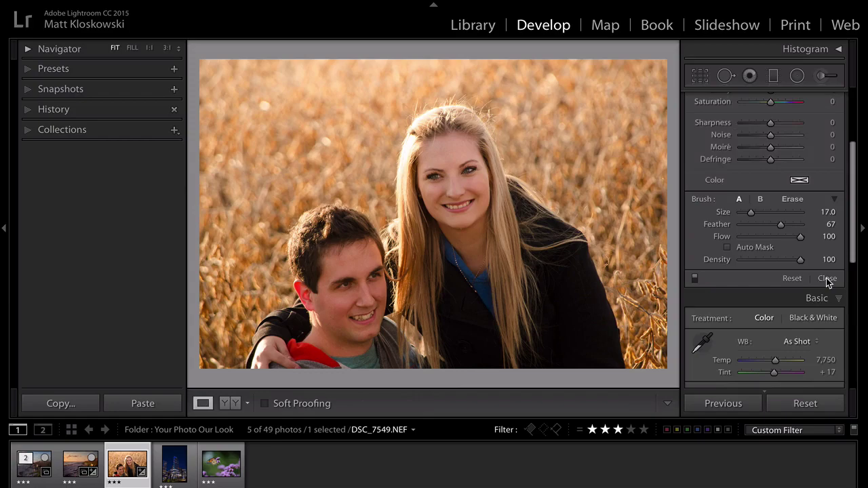
pyautogui.click(807, 311)
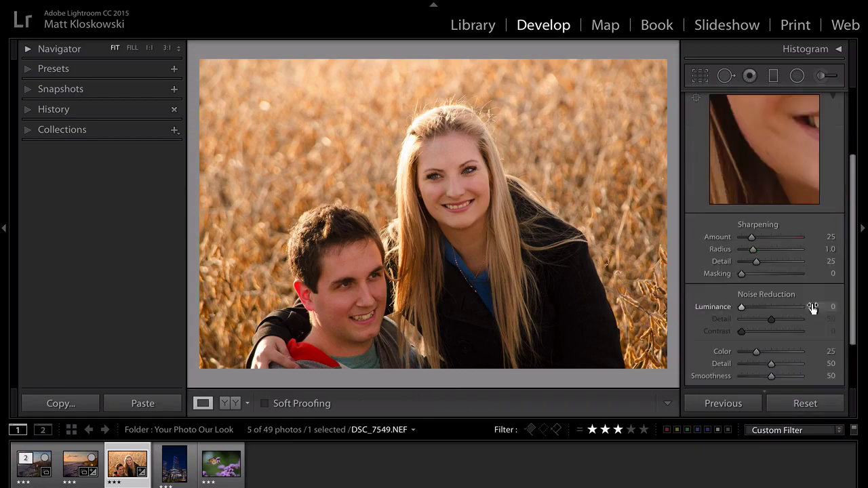
pyautogui.moveTo(760, 237); pyautogui.dragTo(778, 237)
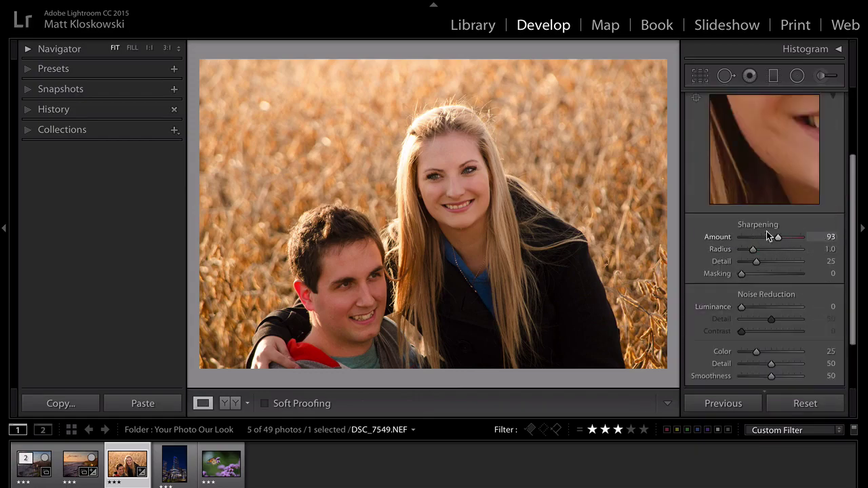
pyautogui.click(433, 182)
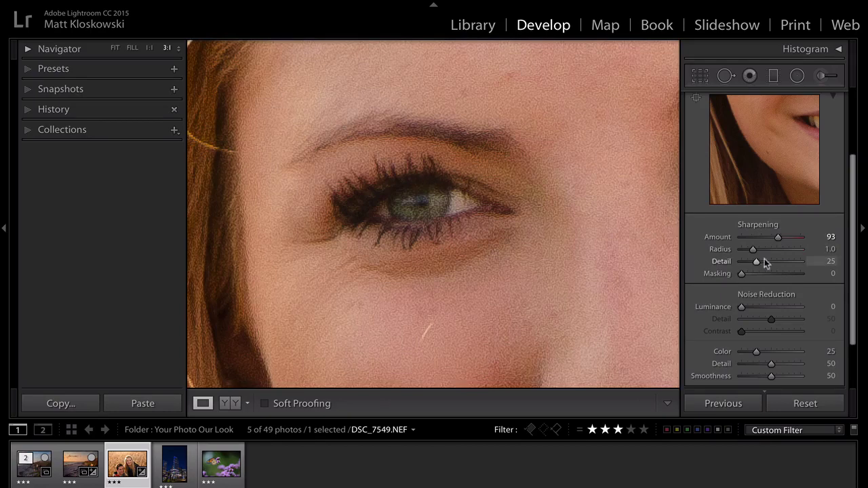
pyautogui.moveTo(754, 249); pyautogui.dragTo(768, 254)
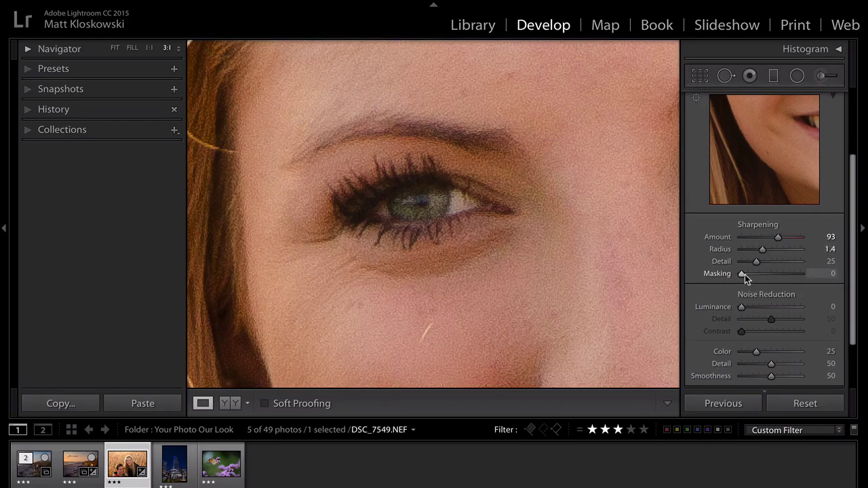
pyautogui.moveTo(745, 274); pyautogui.dragTo(777, 274)
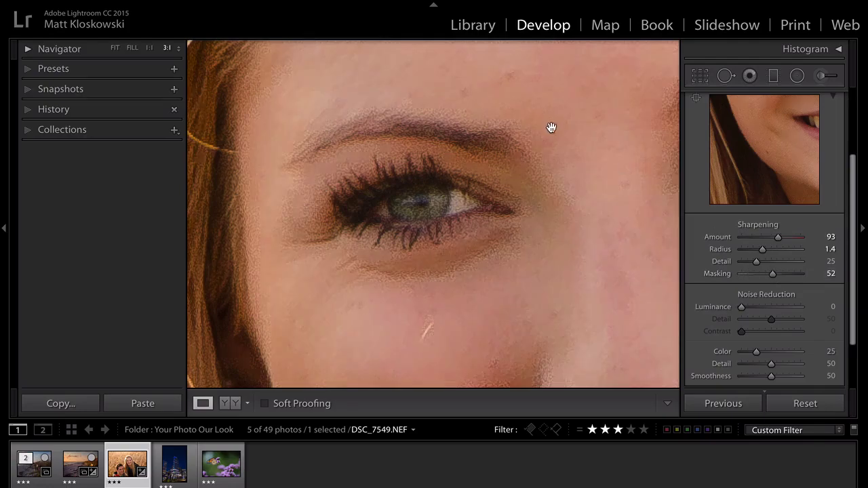
pyautogui.click(543, 165)
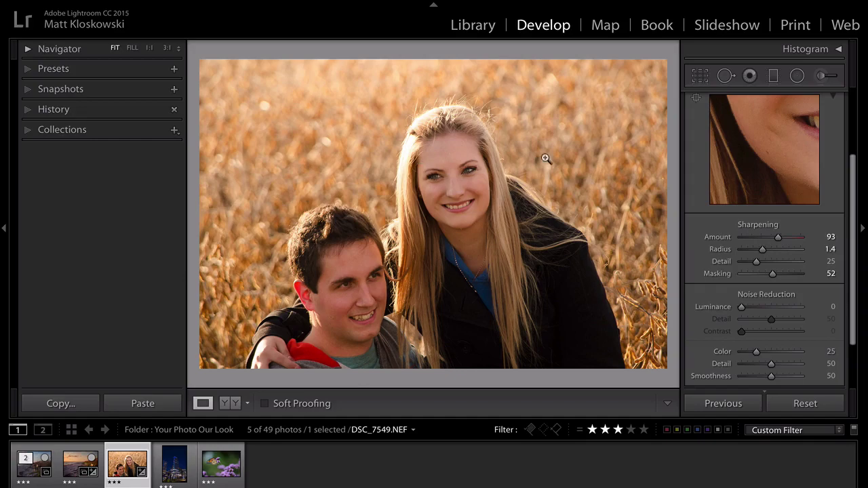
# Crop in from the top-right and bottom-left corners, then nudge the photo within the crop frame.
pyautogui.press('r')
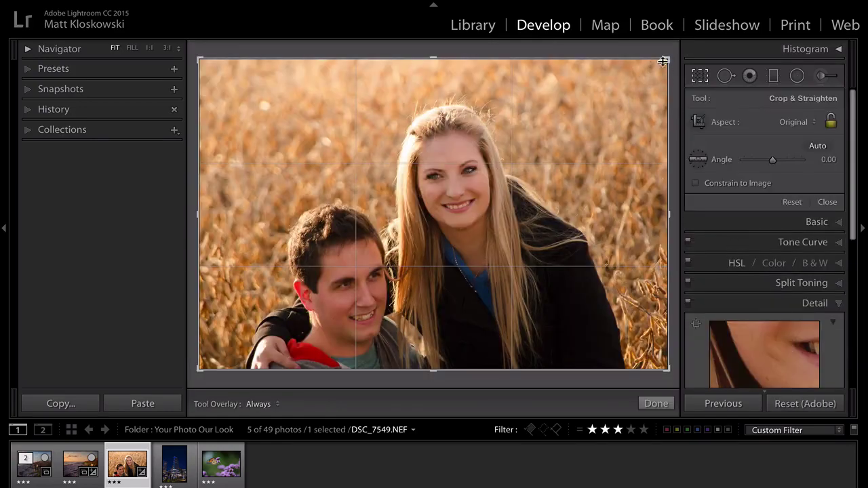
pyautogui.moveTo(662, 62); pyautogui.dragTo(612, 96)
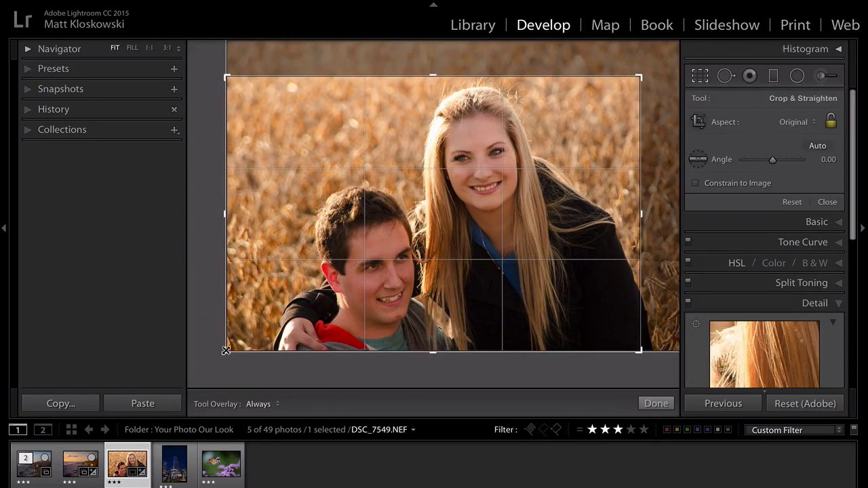
pyautogui.moveTo(226, 351)
pyautogui.mouseDown()
pyautogui.moveTo(214, 354)
pyautogui.moveTo(243, 345)
pyautogui.moveTo(230, 359)
pyautogui.mouseUp()
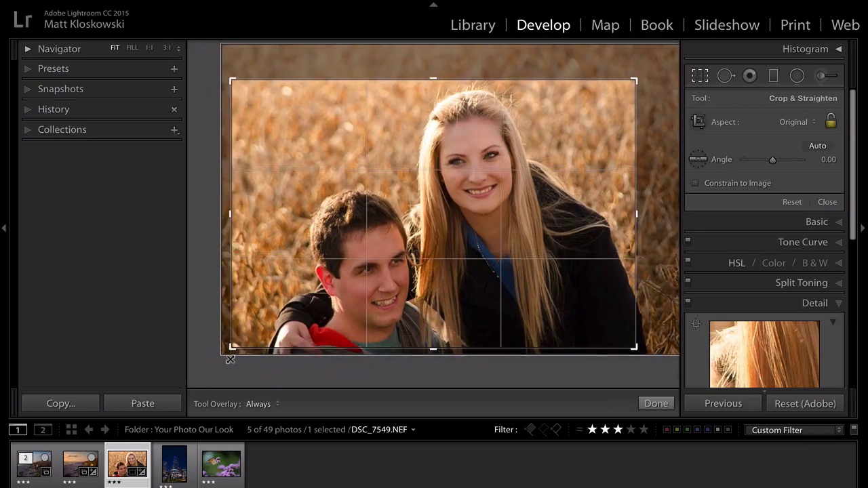
pyautogui.moveTo(634, 80); pyautogui.dragTo(630, 83)
pyautogui.press('Return')
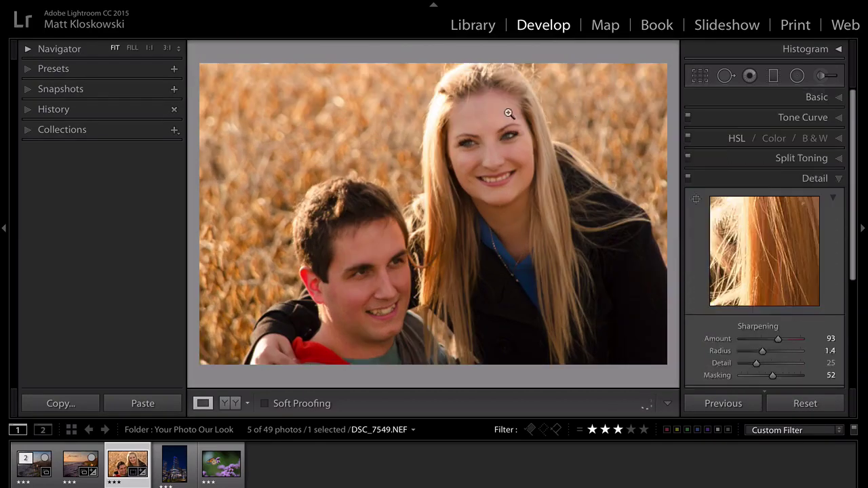
pyautogui.press('r')
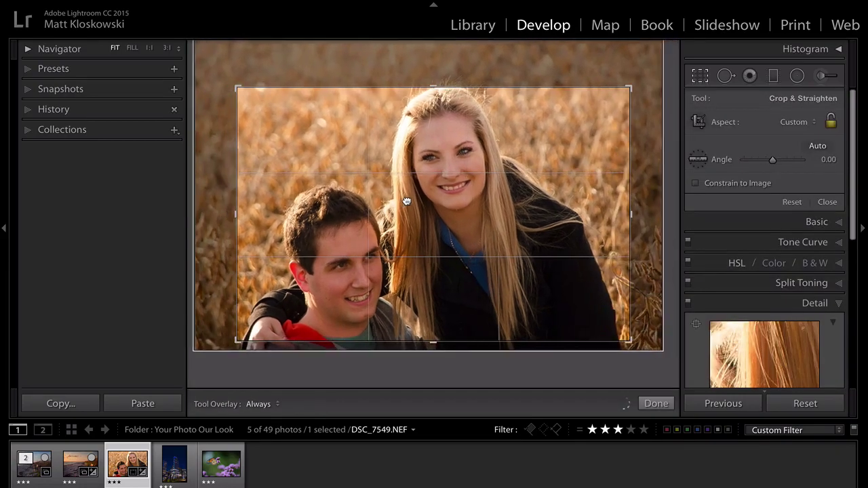
pyautogui.moveTo(407, 200); pyautogui.dragTo(410, 197)
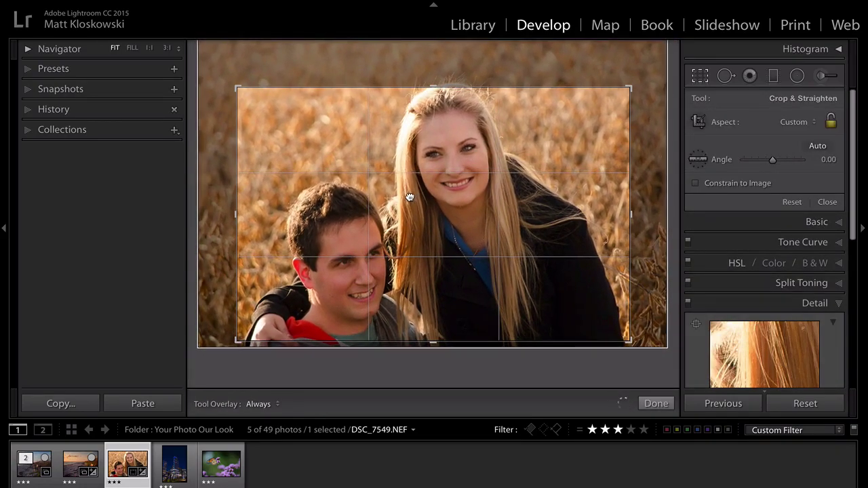
pyautogui.press('Return')
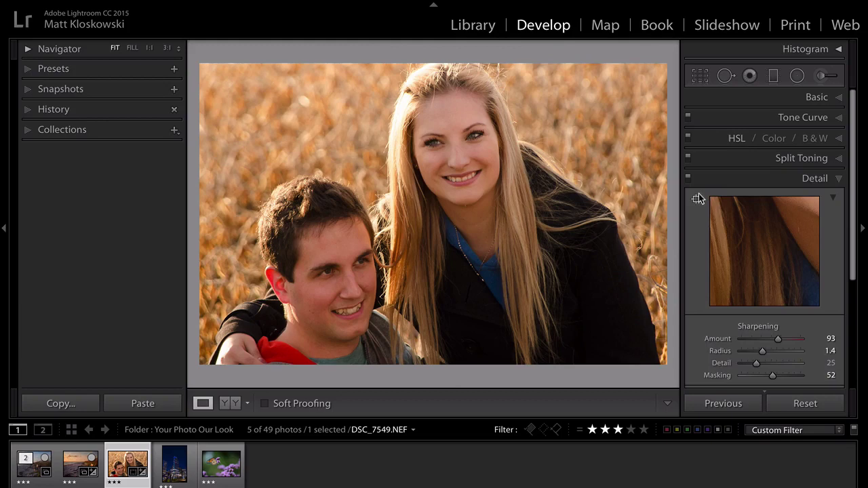
# Send the couple photo to Perfect Portrait 9 via File > Plug-in Extras.
pyautogui.click(112, 0)
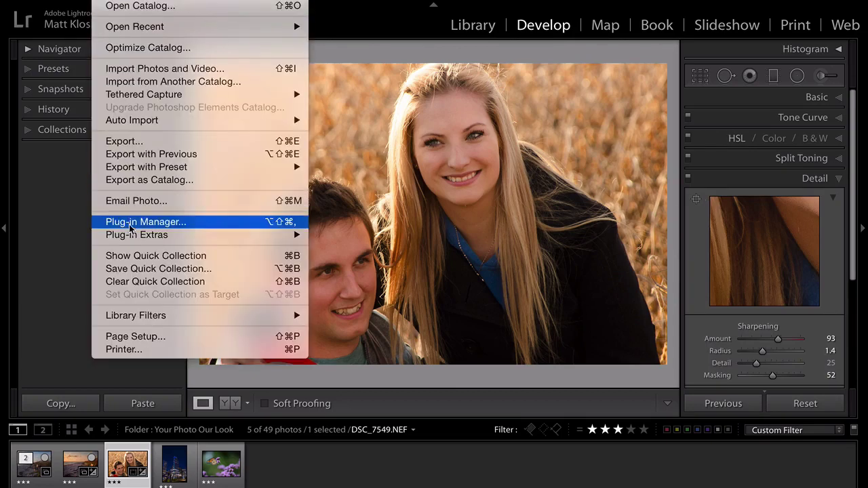
pyautogui.moveTo(278, 237)
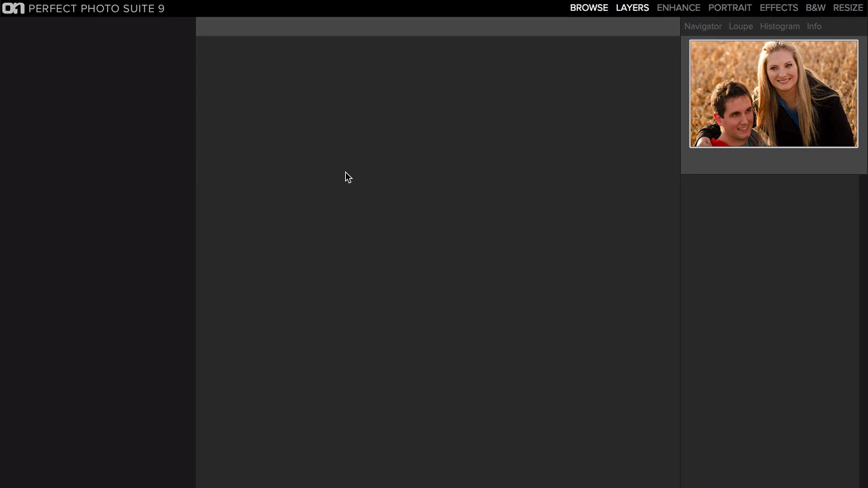
# Select the woman's face in the Portrait module and align the corners of her eye outlines.
pyautogui.click(731, 11)
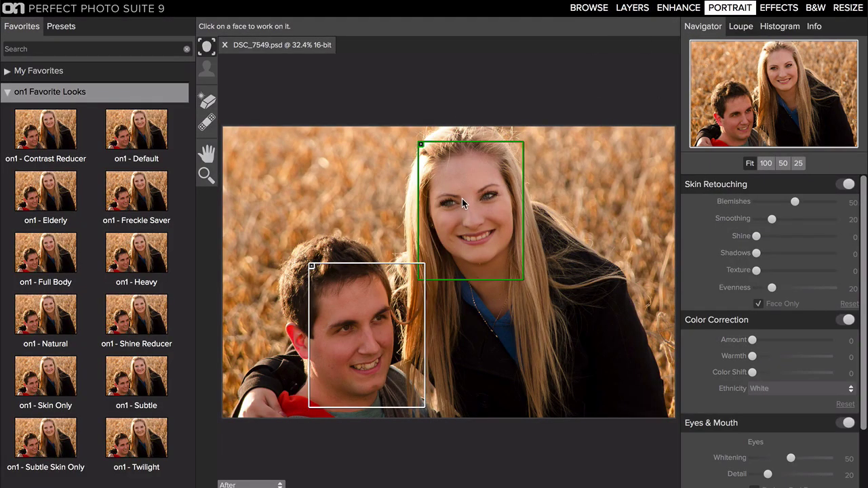
pyautogui.click(463, 202)
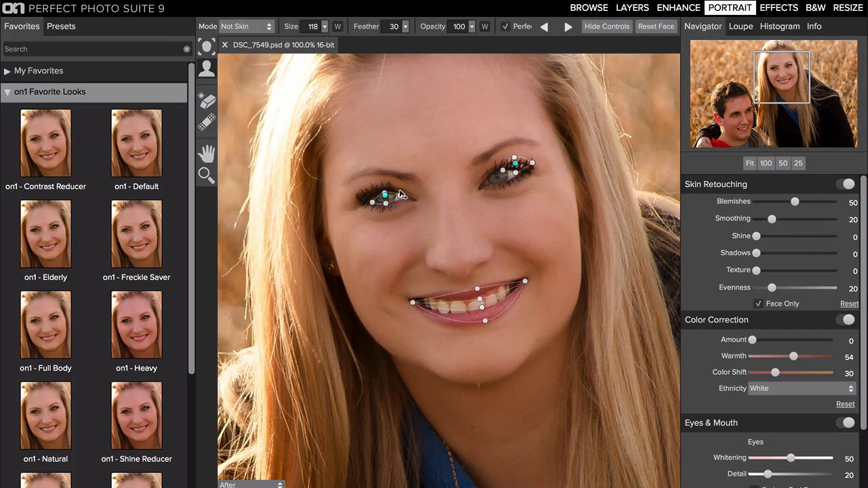
pyautogui.moveTo(399, 196); pyautogui.dragTo(412, 198)
pyautogui.moveTo(502, 169); pyautogui.dragTo(494, 174)
pyautogui.moveTo(491, 179); pyautogui.dragTo(479, 189)
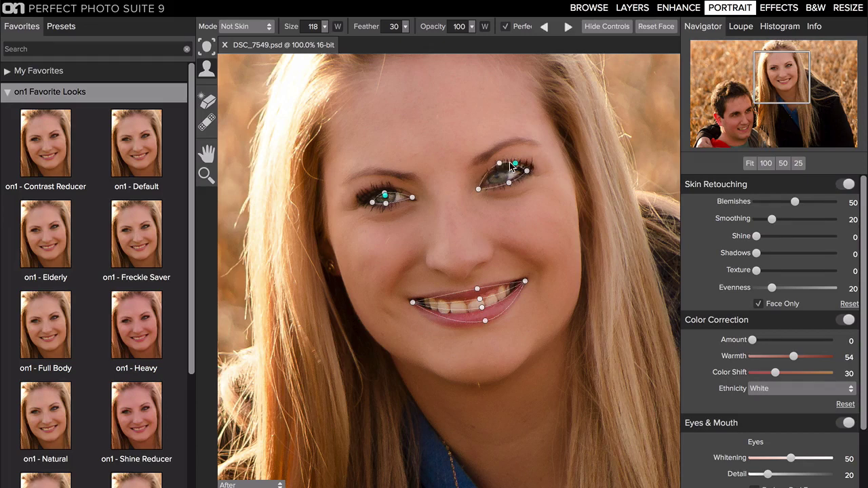
# Shift the eye outline onto her eye, match both mouth corners to her lips, and compare with the original.
pyautogui.moveTo(515, 164); pyautogui.dragTo(503, 167)
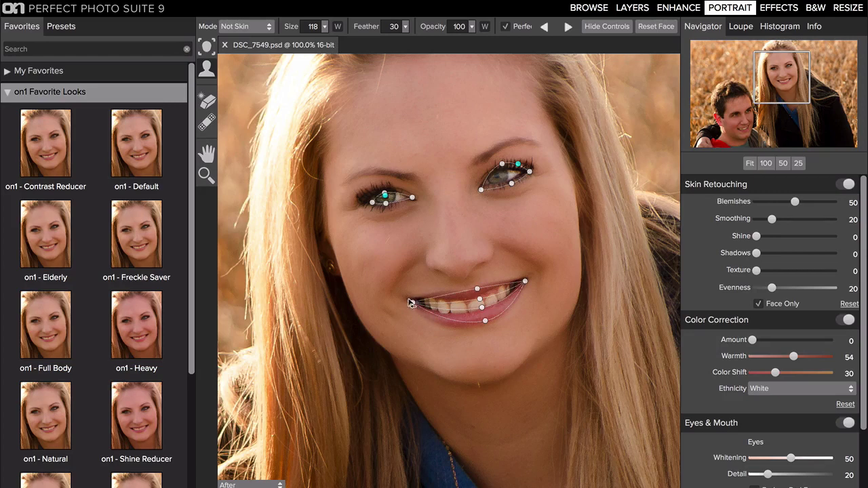
pyautogui.moveTo(411, 303); pyautogui.dragTo(403, 300)
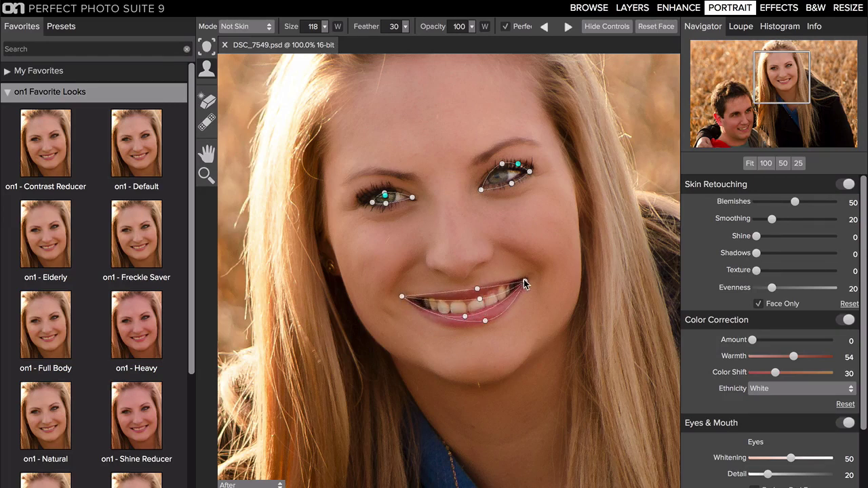
pyautogui.moveTo(524, 284); pyautogui.dragTo(526, 272)
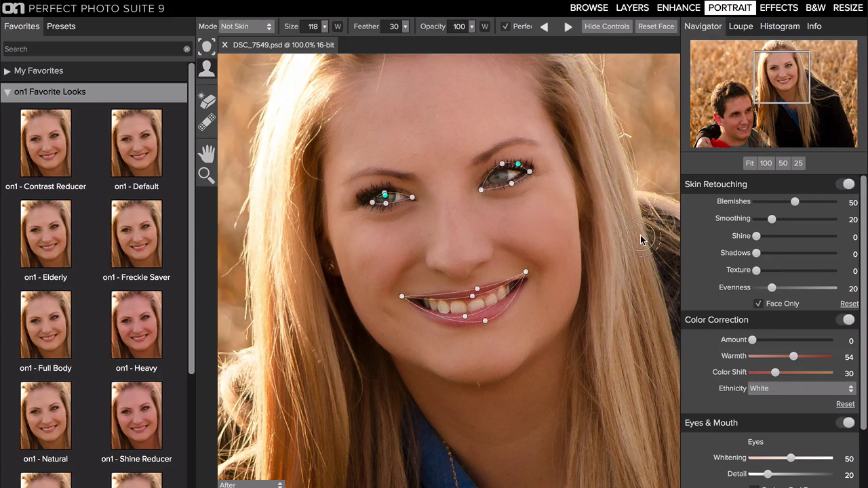
pyautogui.press('\\')
# Set the blemish remover to Opacity 43 and brush away the dark marks under both eyes.
pyautogui.click(208, 118)
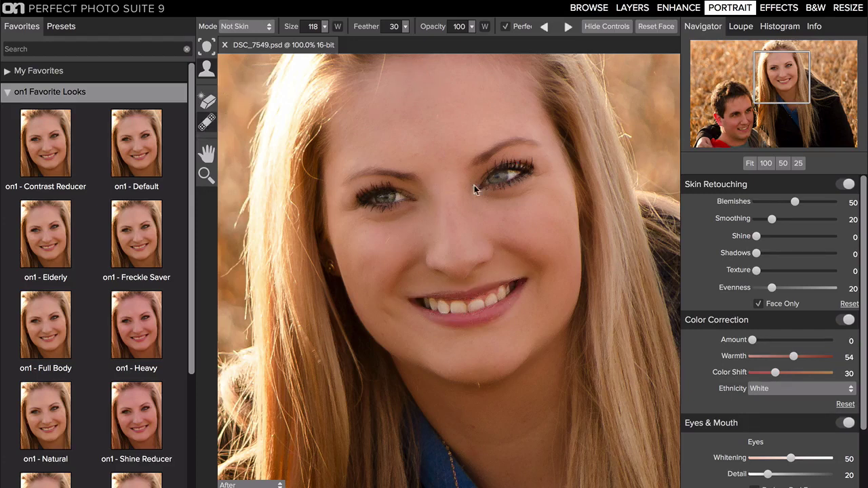
pyautogui.click(387, 27)
pyautogui.moveTo(385, 42); pyautogui.dragTo(341, 44)
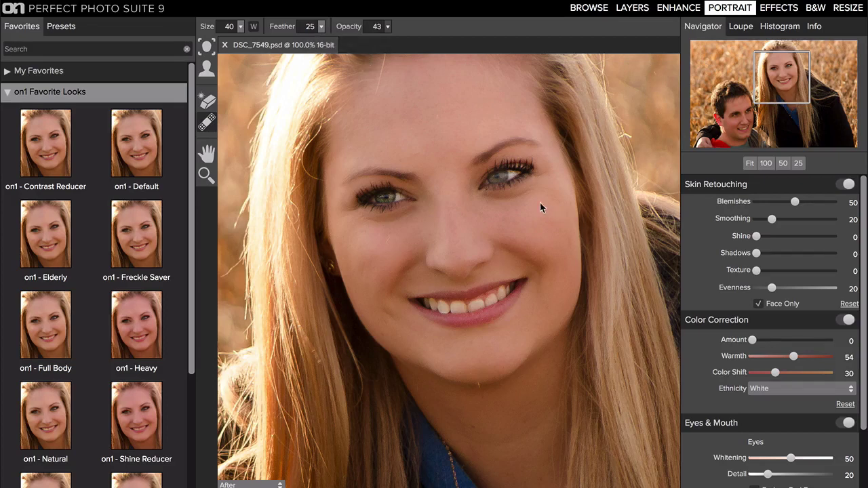
pyautogui.moveTo(493, 203)
pyautogui.mouseDown()
pyautogui.moveTo(487, 199)
pyautogui.moveTo(521, 191)
pyautogui.mouseUp()
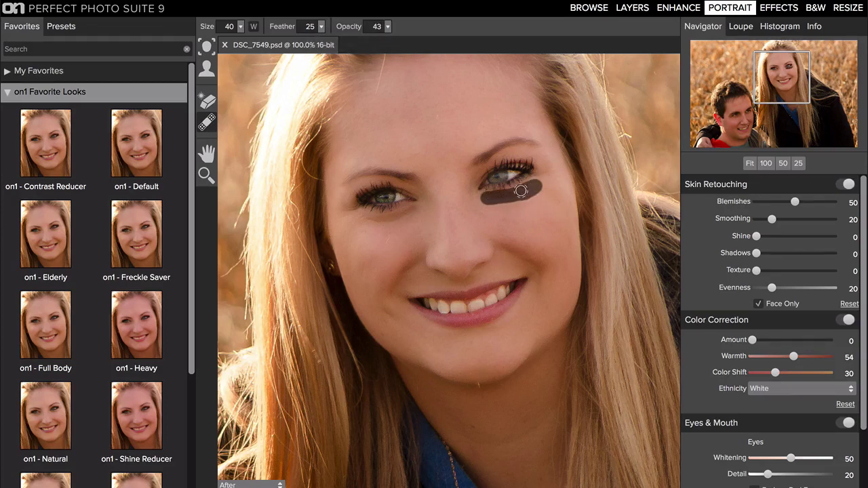
pyautogui.moveTo(413, 214); pyautogui.dragTo(361, 219)
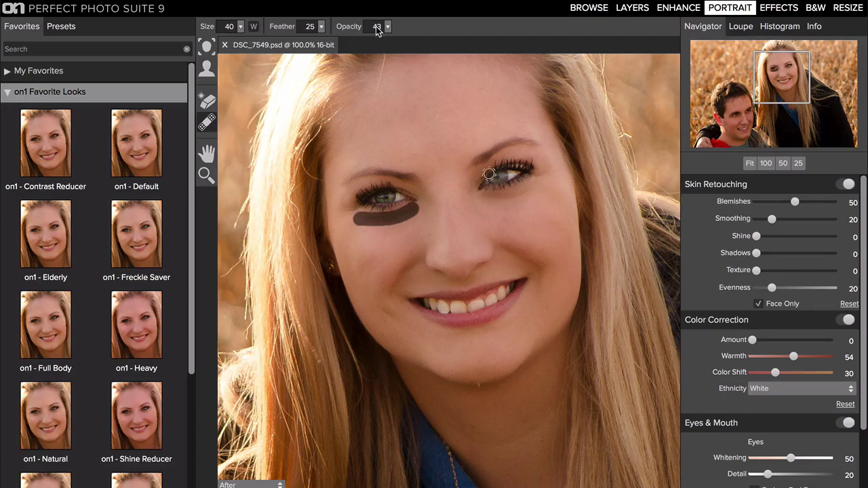
# Apply the Sunshine preset from the Effects filter list to the couple's portrait.
pyautogui.click(780, 8)
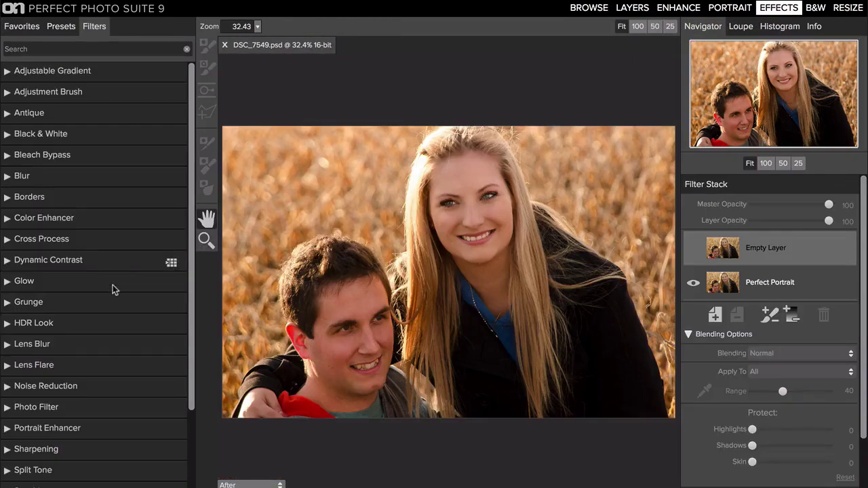
pyautogui.scroll(-3, 135, 420)
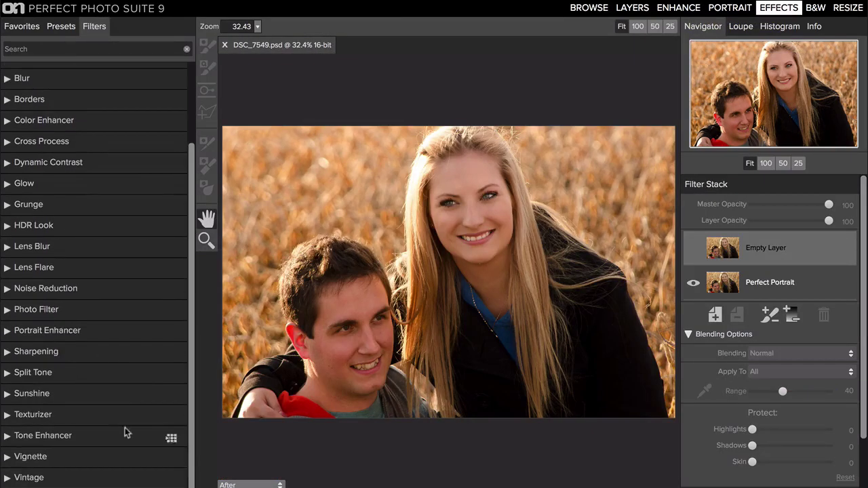
pyautogui.click(61, 395)
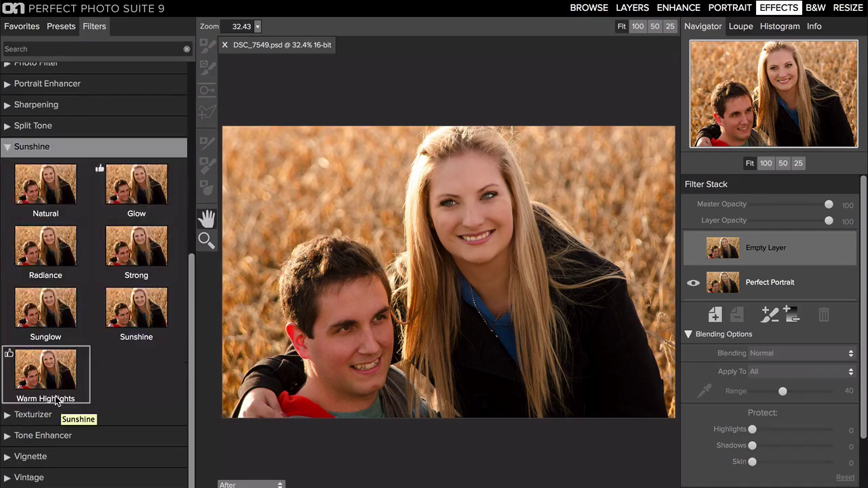
pyautogui.click(137, 315)
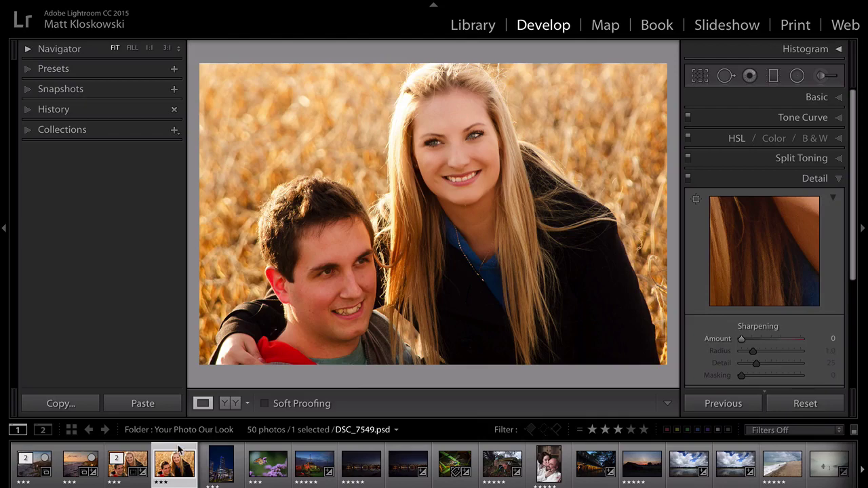
# Select the original DSC_7549.NEF and reset all of its Develop edits.
pyautogui.press('Left')
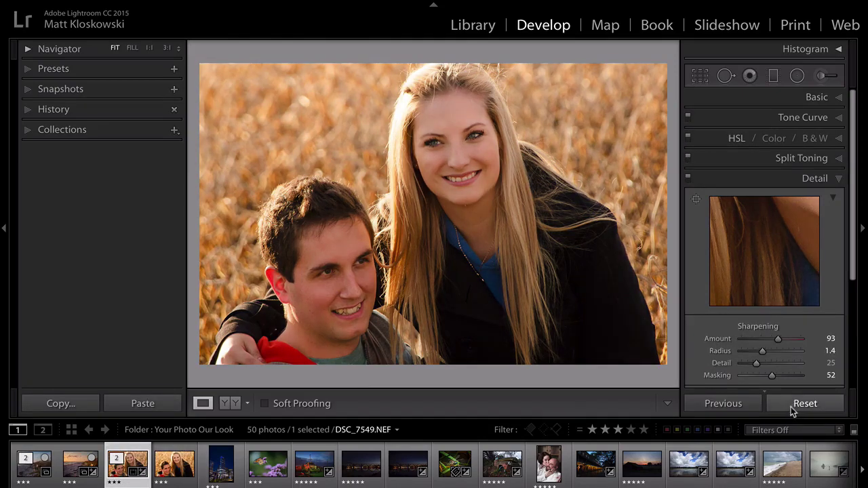
pyautogui.click(792, 405)
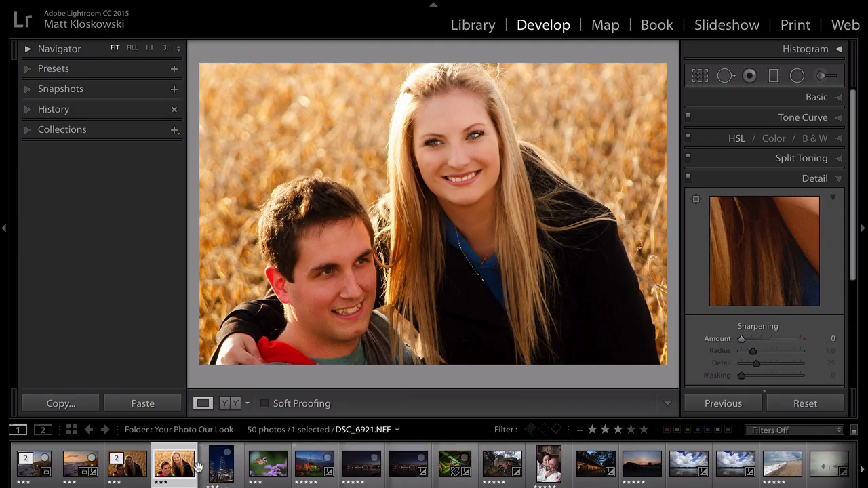
# Open DSC_6921.NEF and crop it in from the top-left corner around the tower.
pyautogui.click(221, 462)
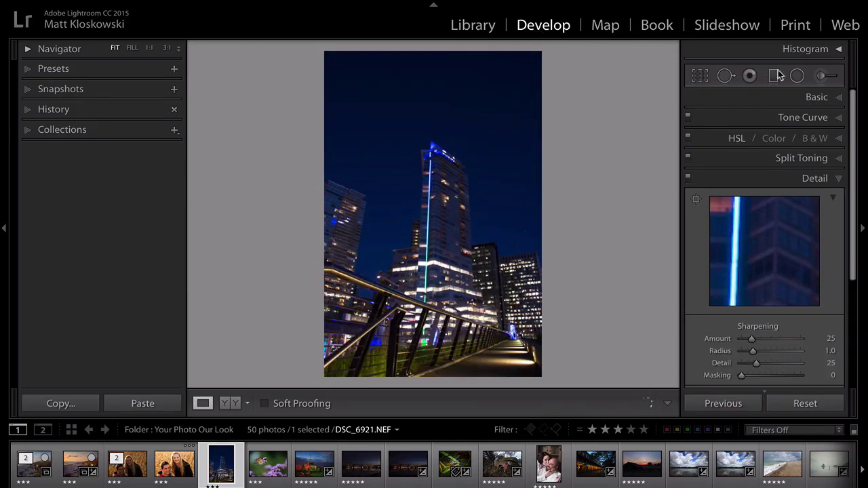
pyautogui.click(700, 75)
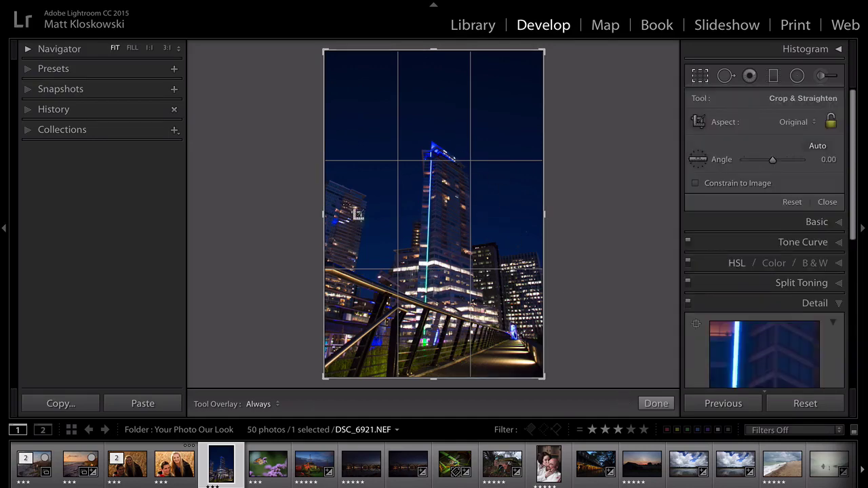
pyautogui.moveTo(324, 51); pyautogui.dragTo(343, 62)
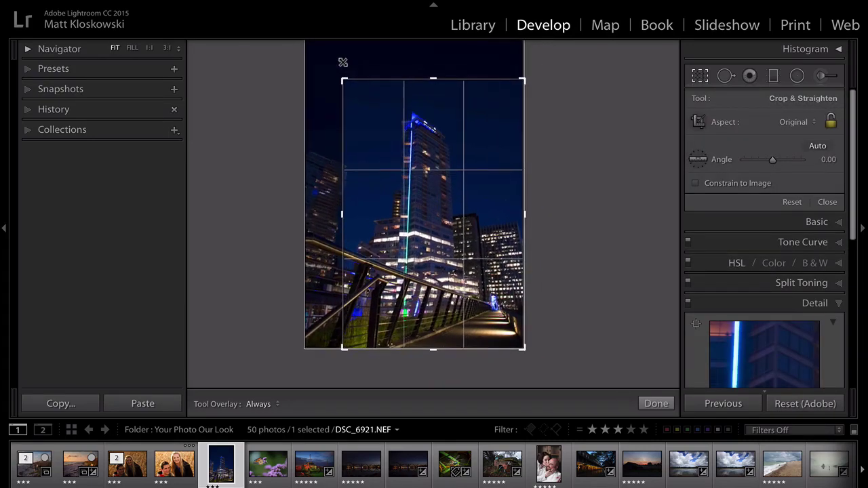
pyautogui.hotkey('ctrl', 'z')
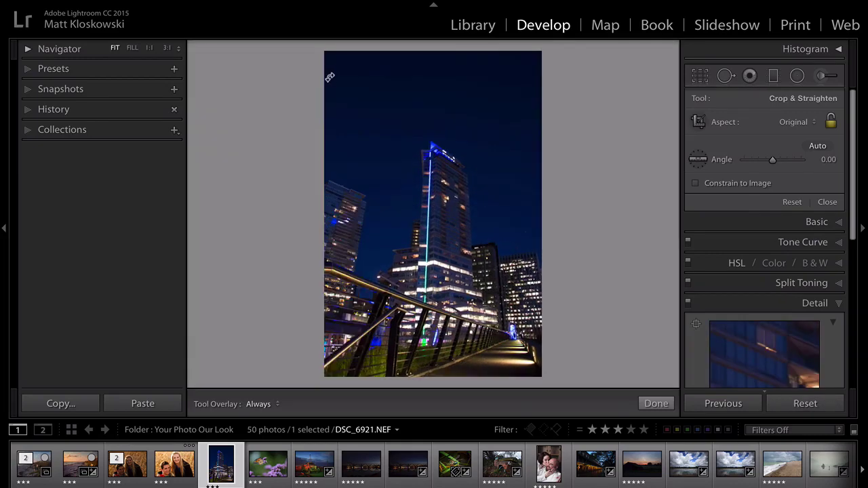
pyautogui.press('Return')
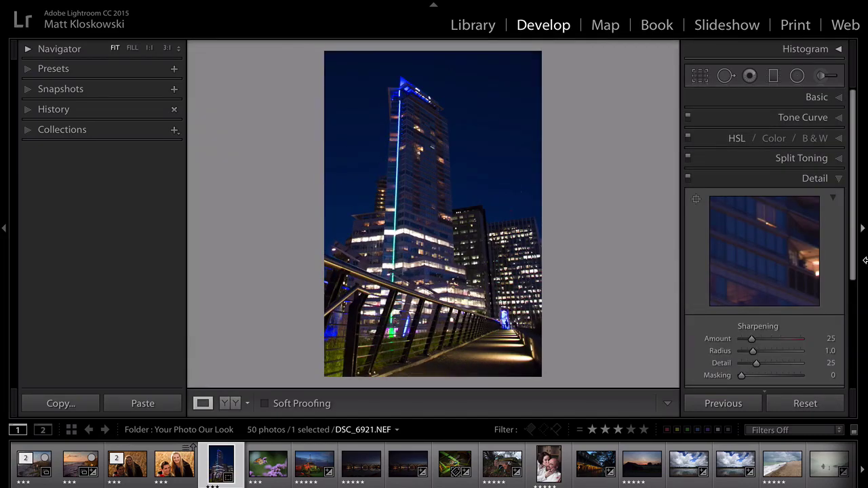
# Enable Constrain Crop with Upright left Off, then tighten the crop from the top-left corner.
pyautogui.click(821, 177)
pyautogui.click(799, 198)
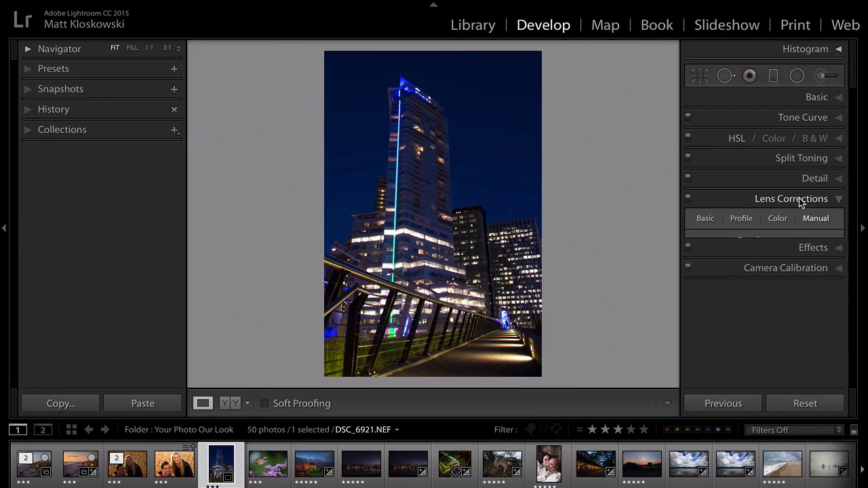
pyautogui.click(706, 199)
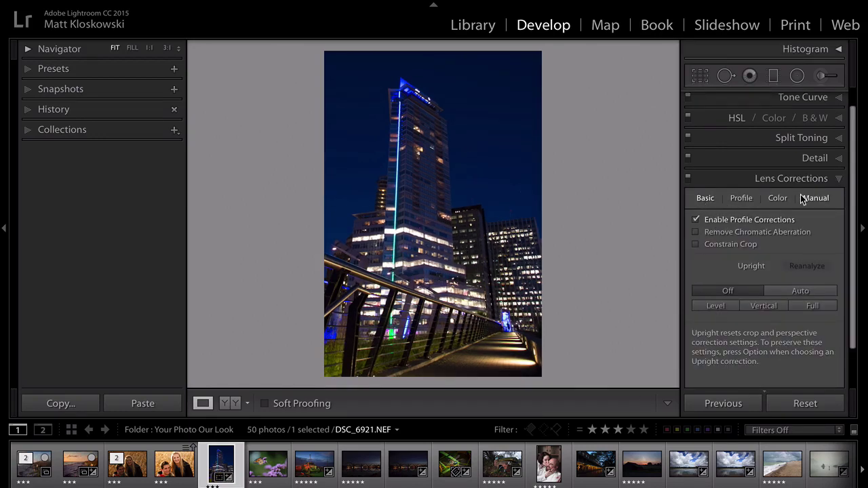
pyautogui.click(797, 290)
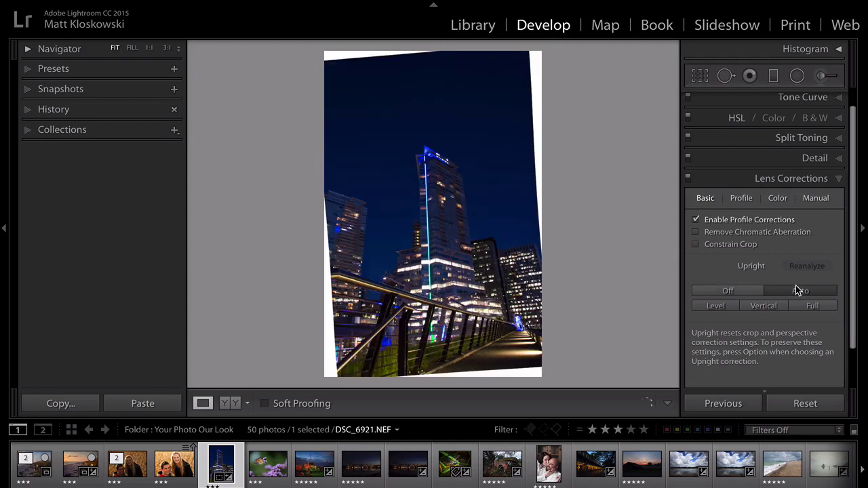
pyautogui.click(718, 246)
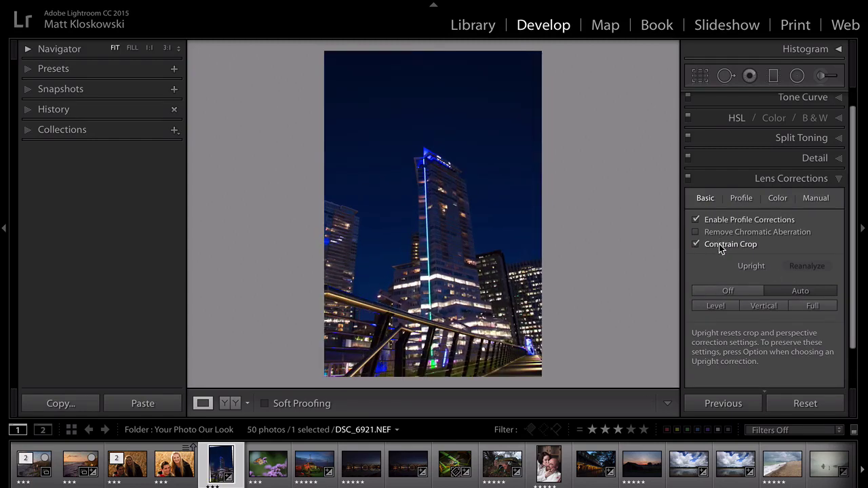
pyautogui.click(731, 290)
pyautogui.press('r')
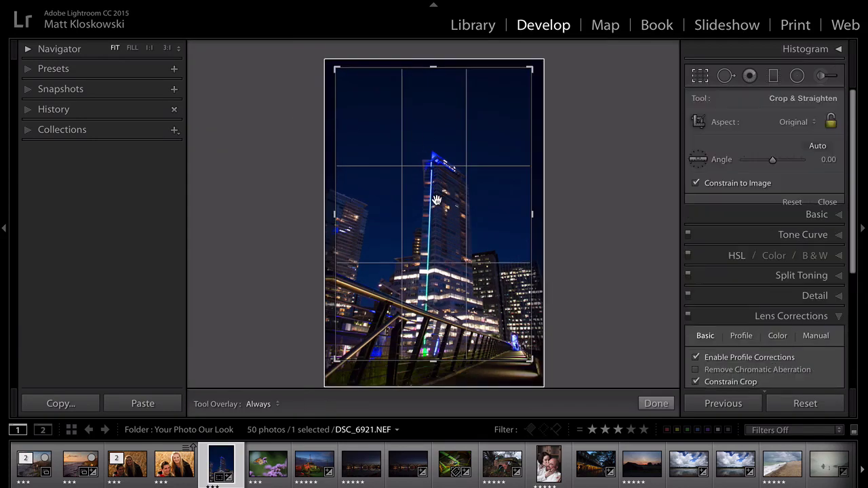
pyautogui.moveTo(338, 69); pyautogui.dragTo(347, 83)
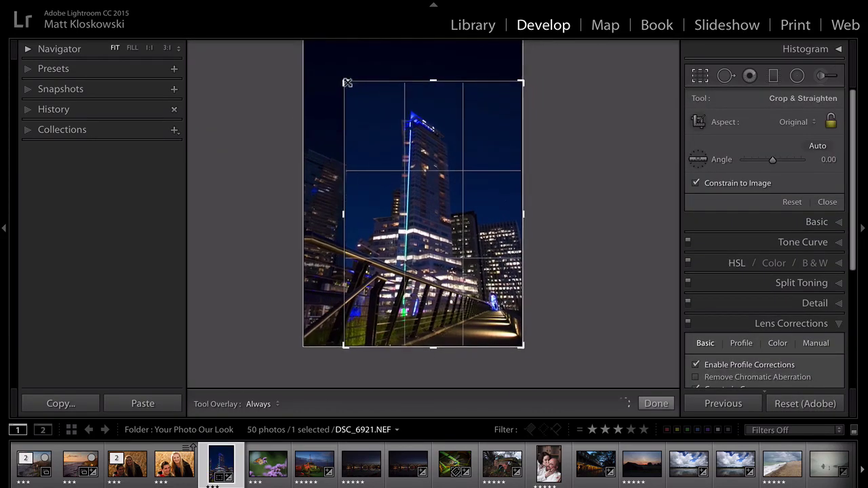
# Apply the new crop and set Manual Transform Rotate to -0.9 to straighten the tower.
pyautogui.press('r')
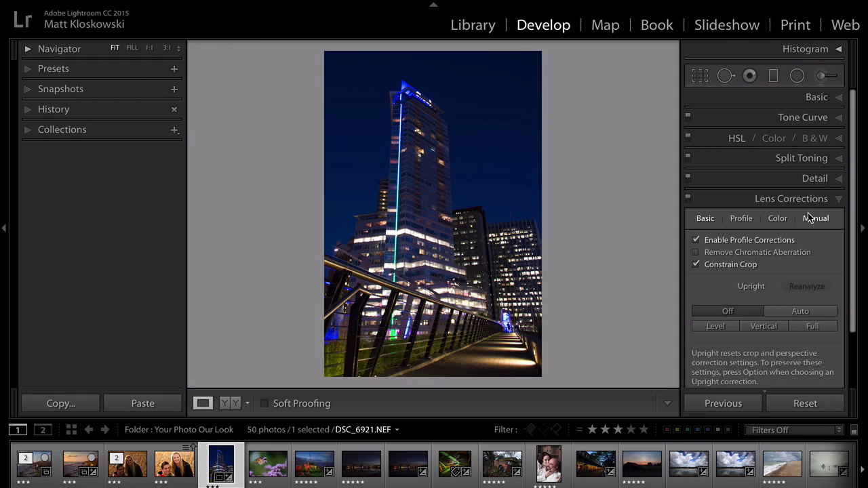
pyautogui.click(812, 218)
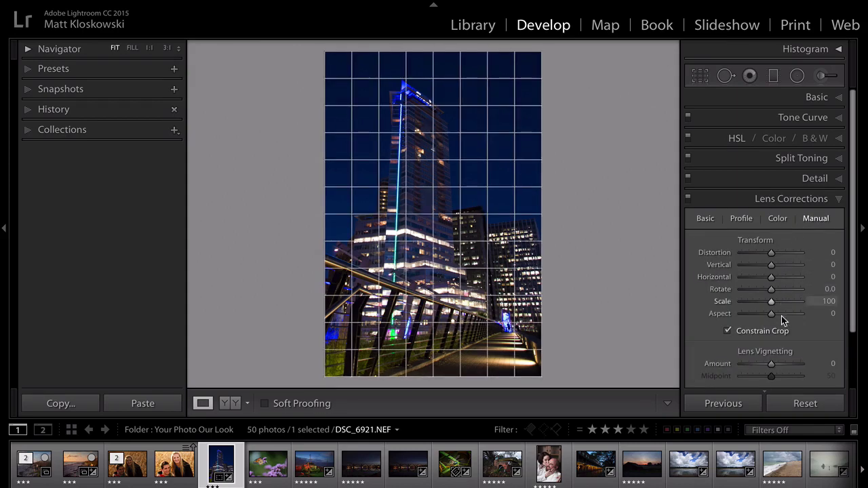
pyautogui.moveTo(772, 290)
pyautogui.mouseDown()
pyautogui.moveTo(763, 288)
pyautogui.moveTo(774, 289)
pyautogui.mouseUp()
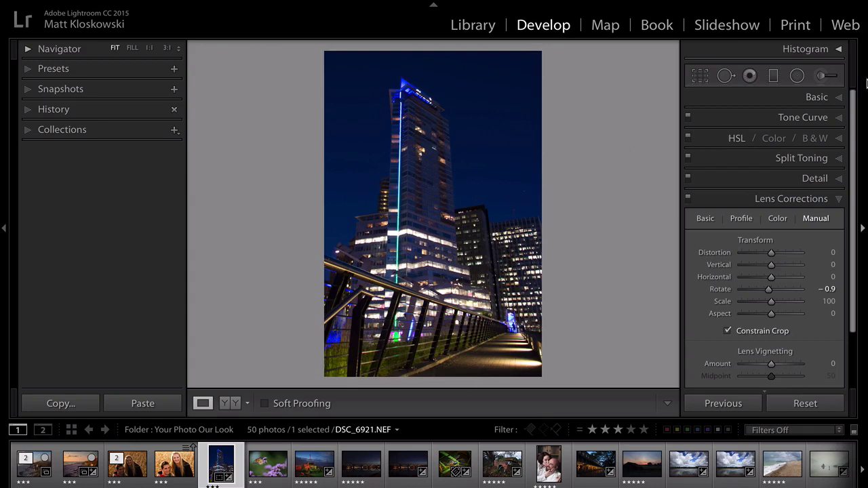
pyautogui.click(818, 97)
# Raise Whites to +24 and warm the colour temperature to 4,188.
pyautogui.moveTo(771, 264)
pyautogui.mouseDown()
pyautogui.moveTo(778, 266)
pyautogui.moveTo(768, 273)
pyautogui.mouseUp()
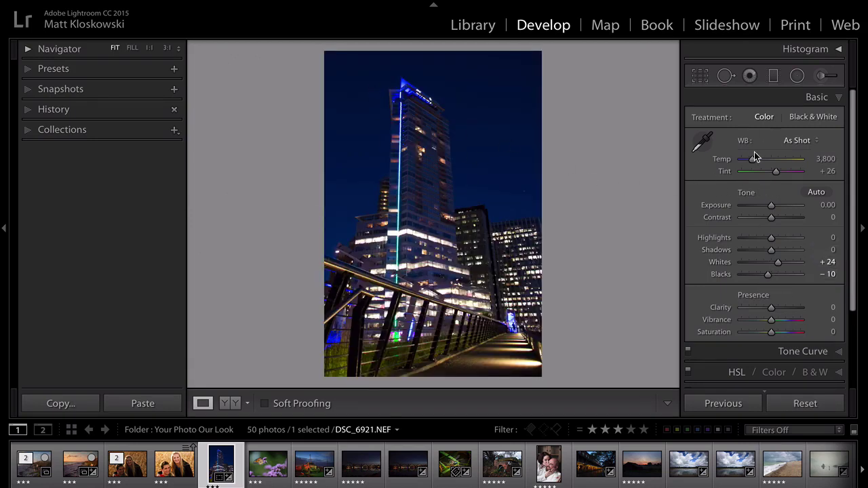
pyautogui.moveTo(753, 159); pyautogui.dragTo(756, 159)
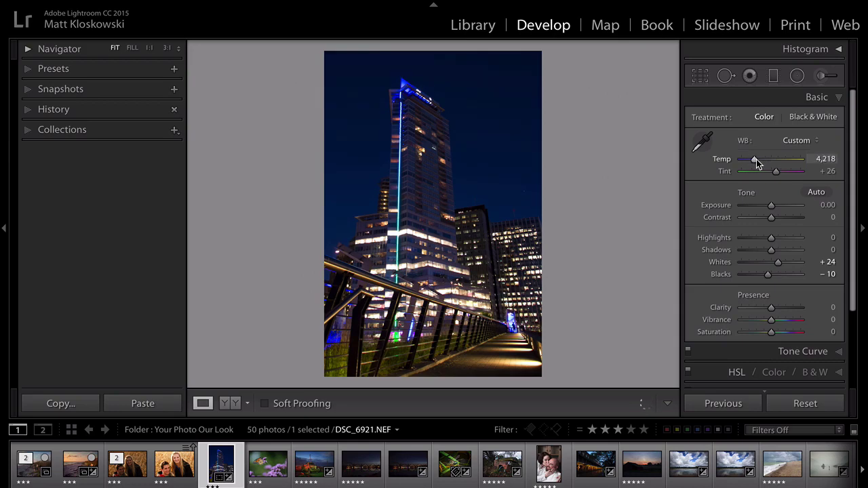
pyautogui.doubleClick(705, 155)
pyautogui.moveTo(755, 163)
pyautogui.mouseDown()
pyautogui.moveTo(770, 161)
pyautogui.moveTo(753, 163)
pyautogui.mouseUp()
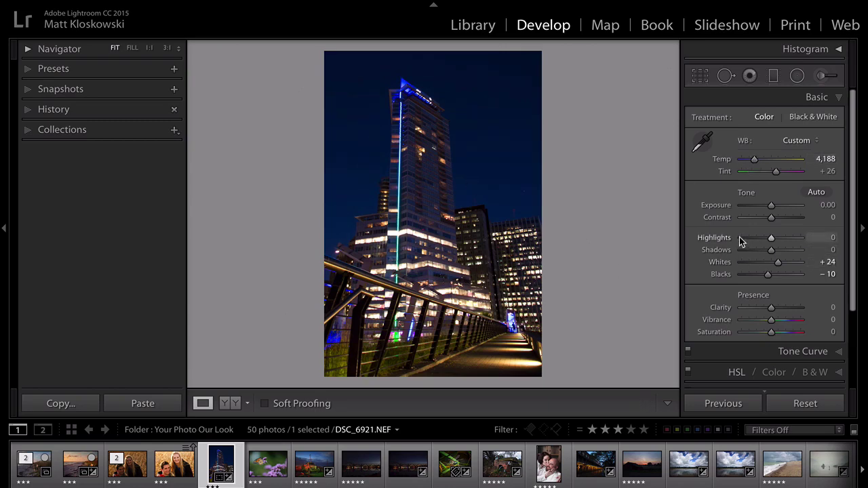
# Set Exposure to +0.75 and Clarity to +20.
pyautogui.moveTo(772, 205); pyautogui.dragTo(776, 205)
pyautogui.moveTo(776, 307); pyautogui.dragTo(777, 310)
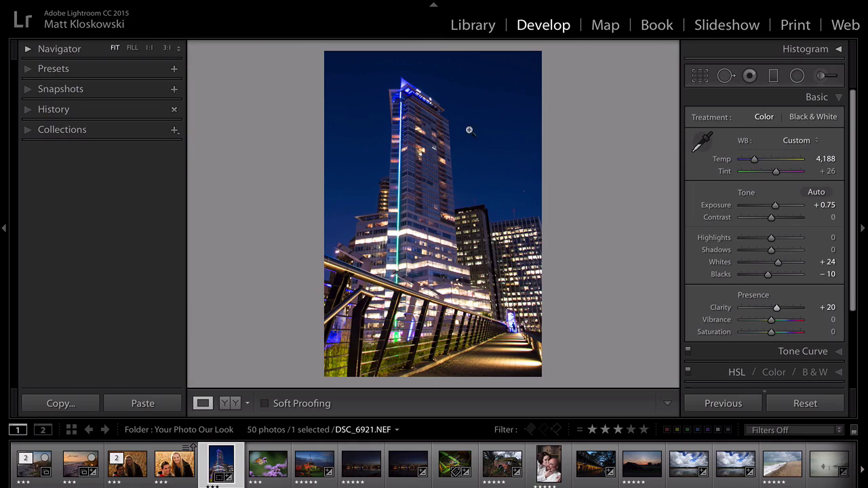
pyautogui.click(111, 2)
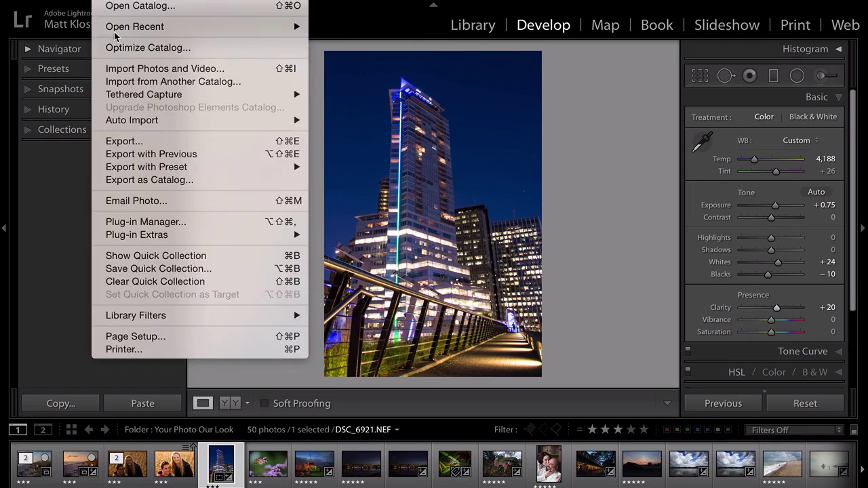
# Edit the photo in Perfect Effects 9 Suite and apply the Natural Dynamic Contrast preset.
pyautogui.moveTo(217, 3)
pyautogui.moveTo(226, 47)
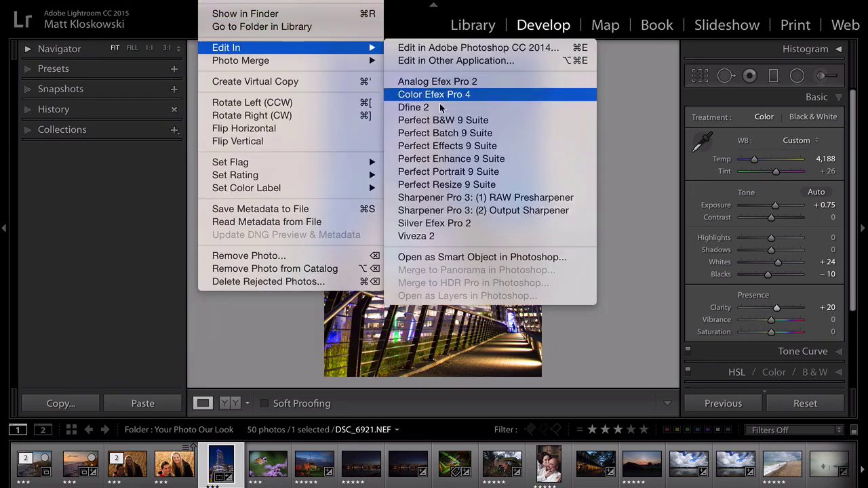
pyautogui.click(445, 146)
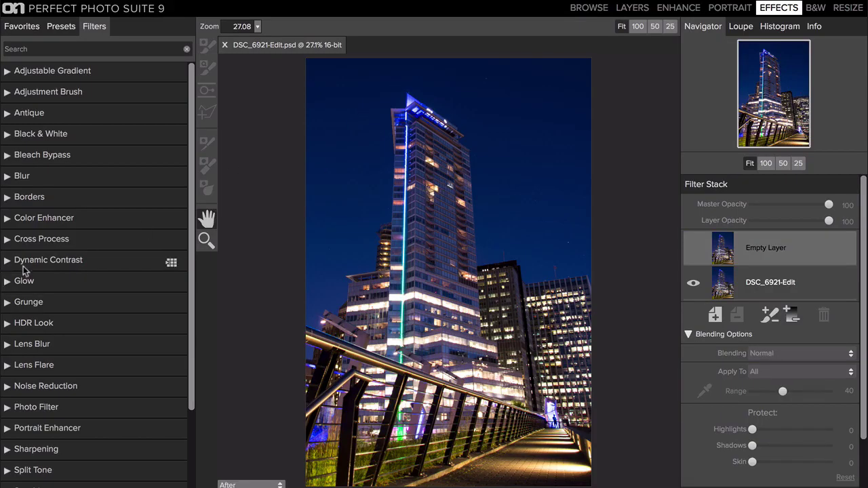
pyautogui.click(31, 265)
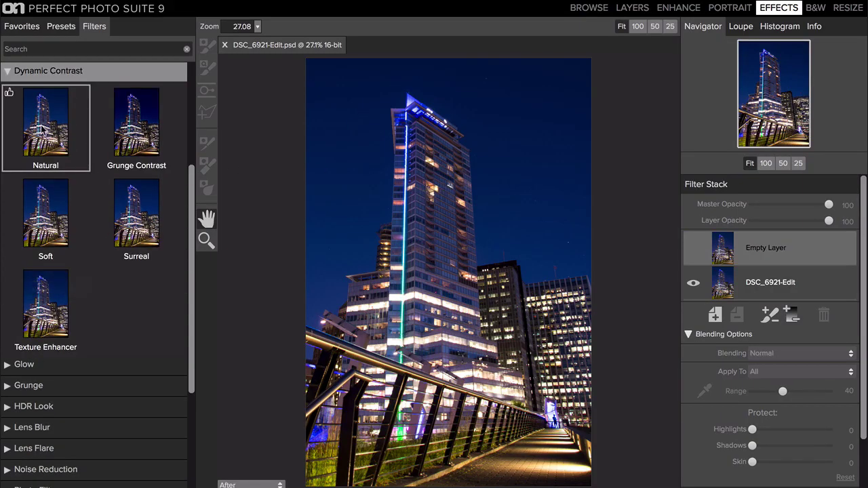
pyautogui.click(43, 128)
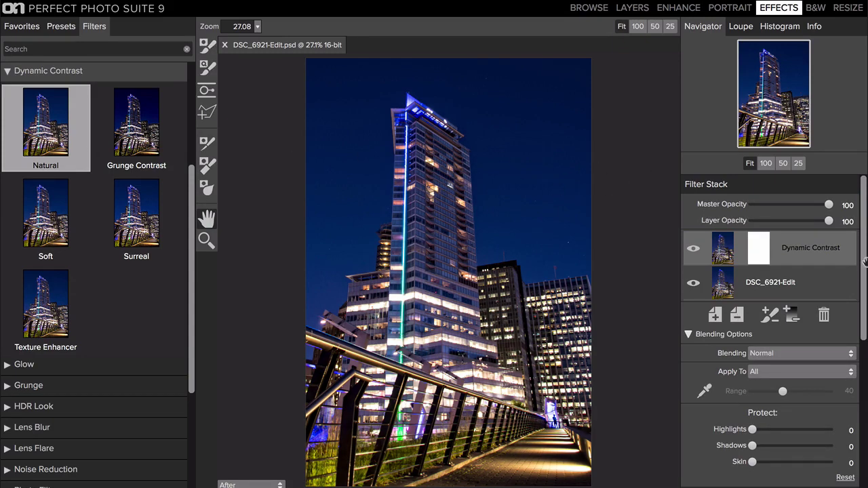
# Zoom into the lit right-hand buildings, toggle the preview against the original, then fit to window.
pyautogui.click(206, 239)
pyautogui.moveTo(420, 185); pyautogui.dragTo(613, 401)
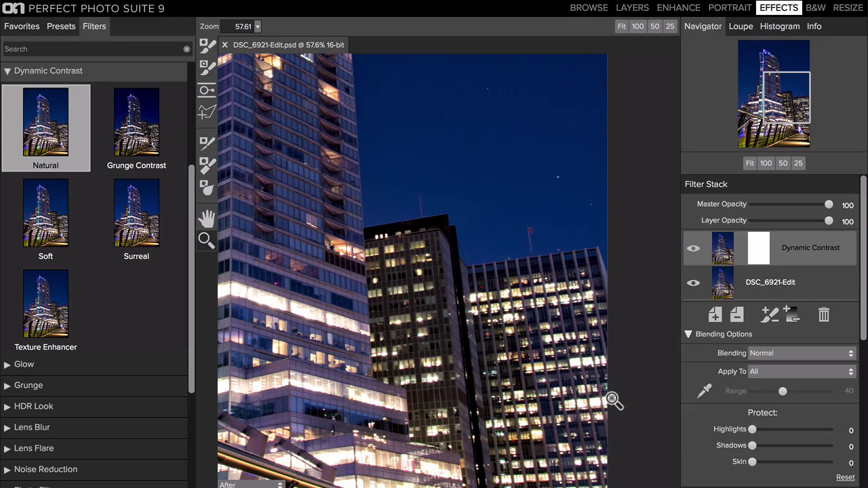
pyautogui.hotkey('ctrl', 'p')
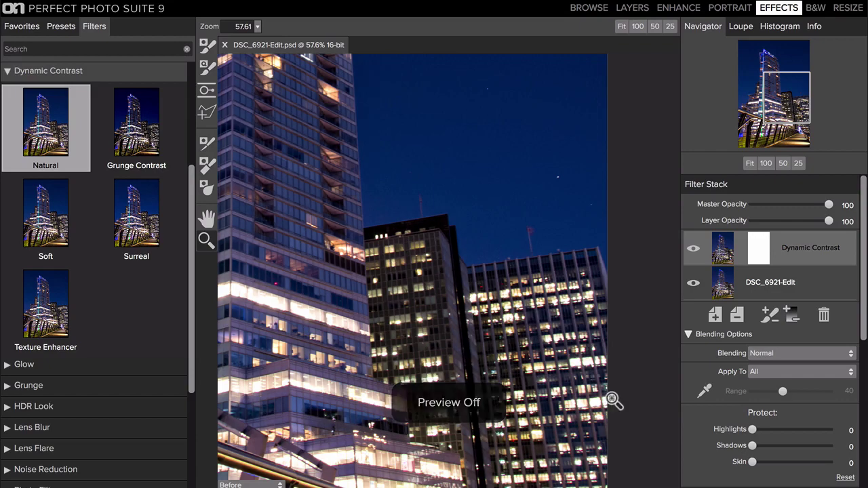
pyautogui.hotkey('ctrl', 'p')
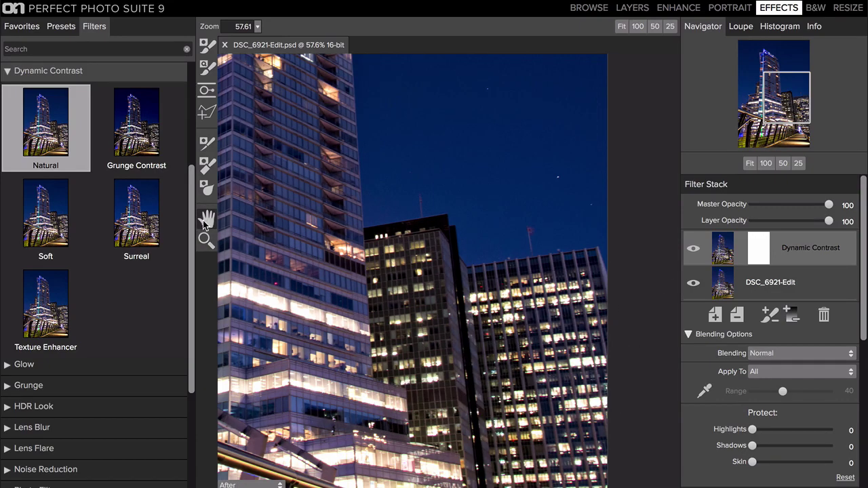
pyautogui.doubleClick(203, 220)
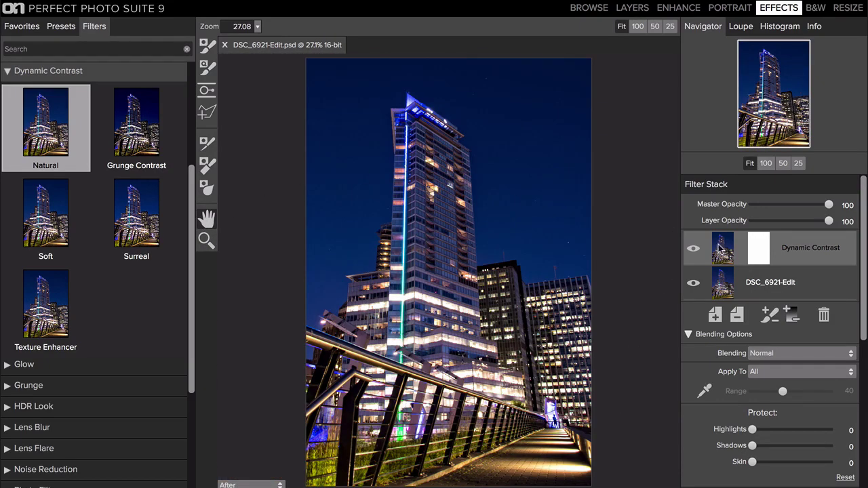
# Add a new layer and apply the Warmer Adjustment Brush preset to it.
pyautogui.click(714, 314)
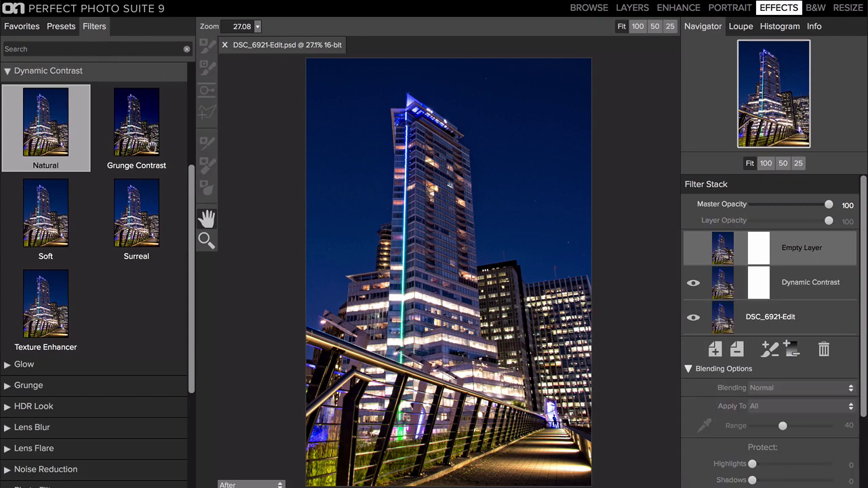
pyautogui.moveTo(192, 185); pyautogui.dragTo(194, 75)
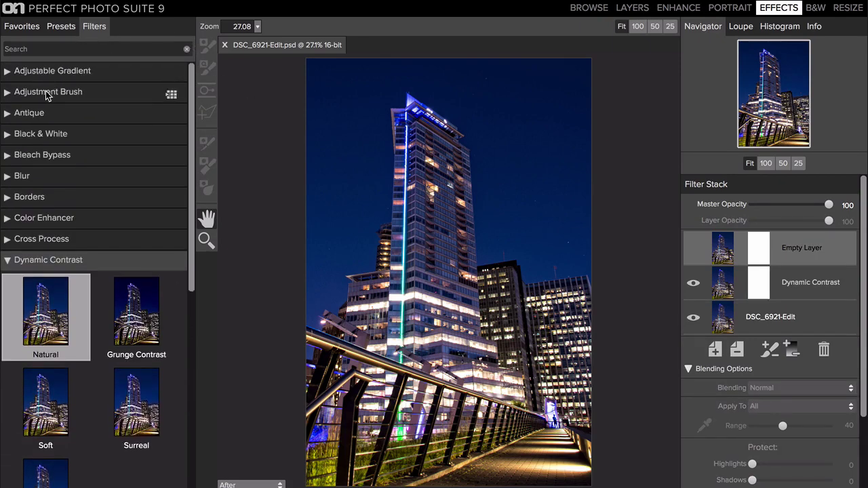
pyautogui.click(47, 94)
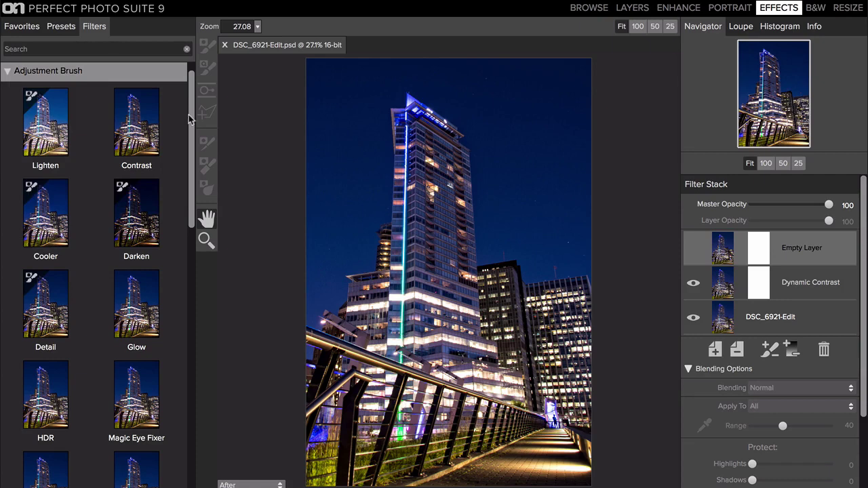
pyautogui.moveTo(191, 124); pyautogui.dragTo(185, 230)
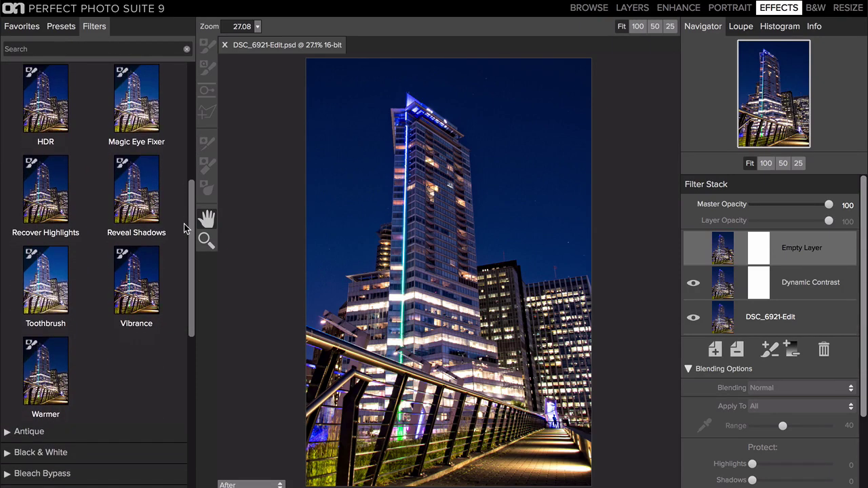
pyautogui.click(35, 376)
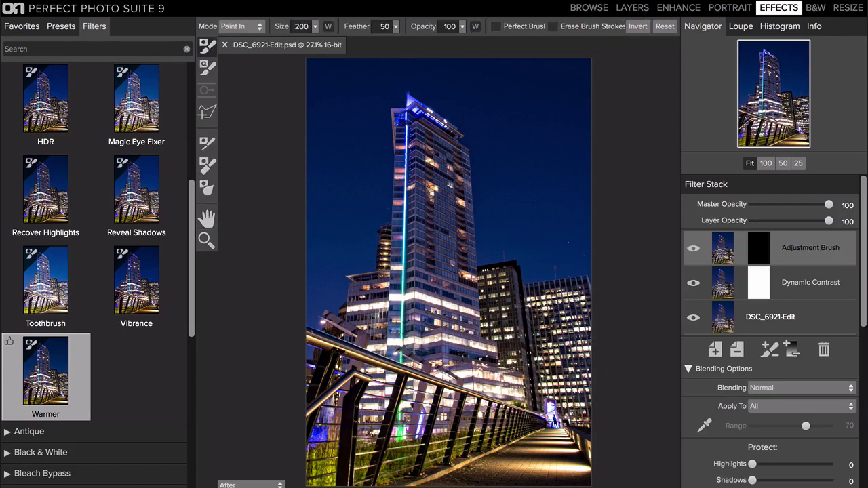
# Enlarge the brush and paint warmth onto the top of the tower.
pyautogui.press(']')
pyautogui.press(']')
pyautogui.press(']')
pyautogui.press(']')
pyautogui.moveTo(432, 160); pyautogui.dragTo(414, 169)
pyautogui.scroll(-10, 851, 305)
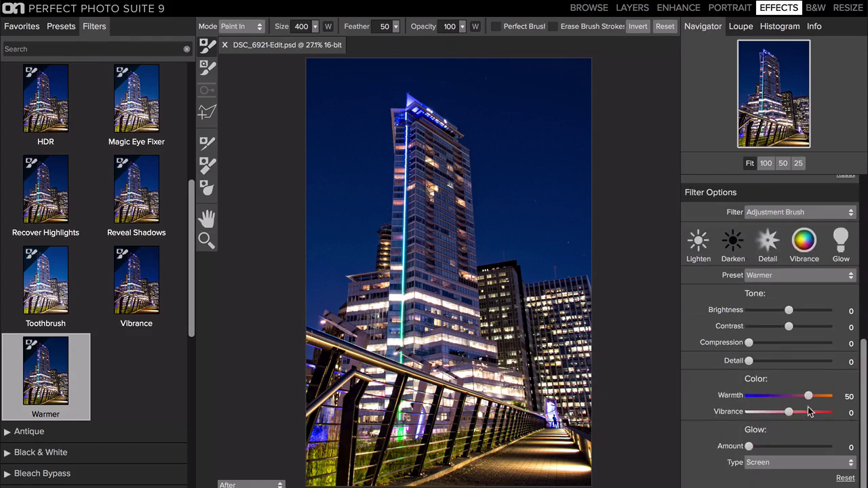
# Increase Warmth, enable Perfect Brush, and paint the tower's teal light strip with a larger brush.
pyautogui.moveTo(810, 396); pyautogui.dragTo(821, 400)
pyautogui.click(496, 27)
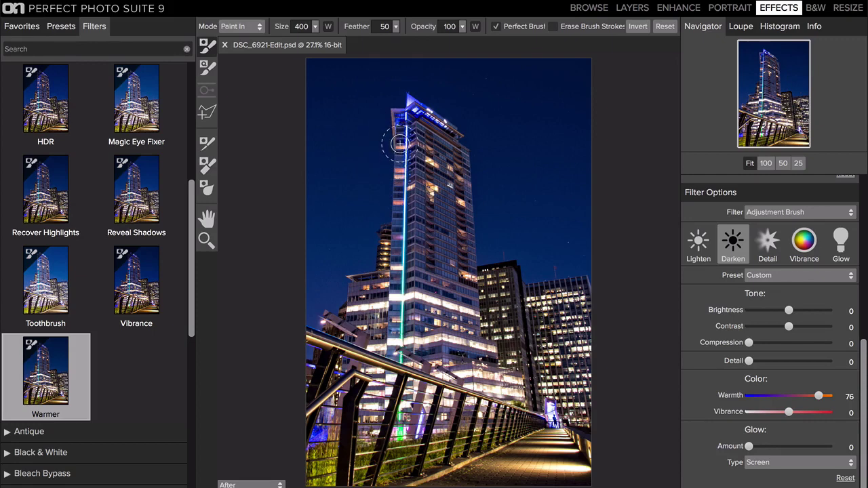
pyautogui.moveTo(400, 144); pyautogui.dragTo(392, 255)
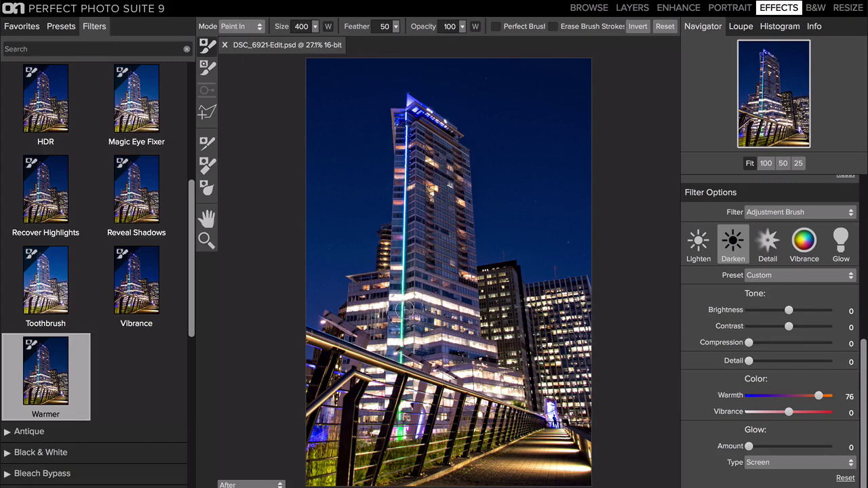
pyautogui.press(']')
pyautogui.press(']')
pyautogui.press(']')
pyautogui.press(']')
pyautogui.press(']')
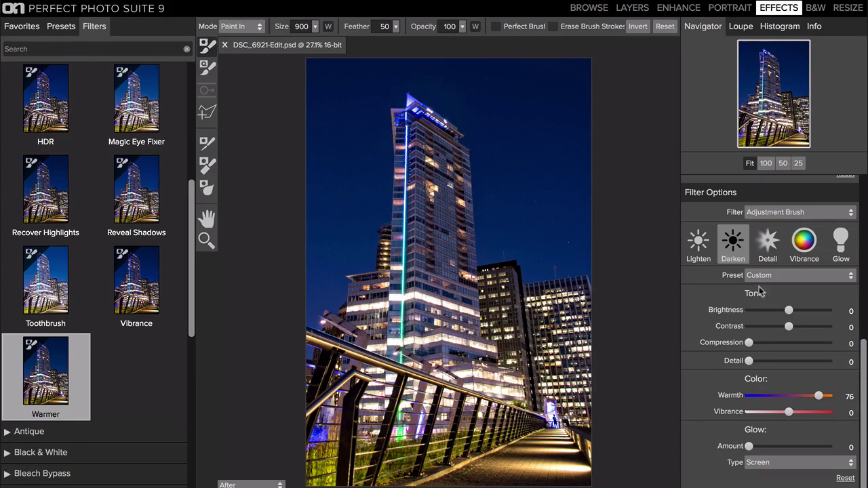
# Hide and reshow the brush layer to compare the tower with and without warmth.
pyautogui.scroll(10, 865, 355)
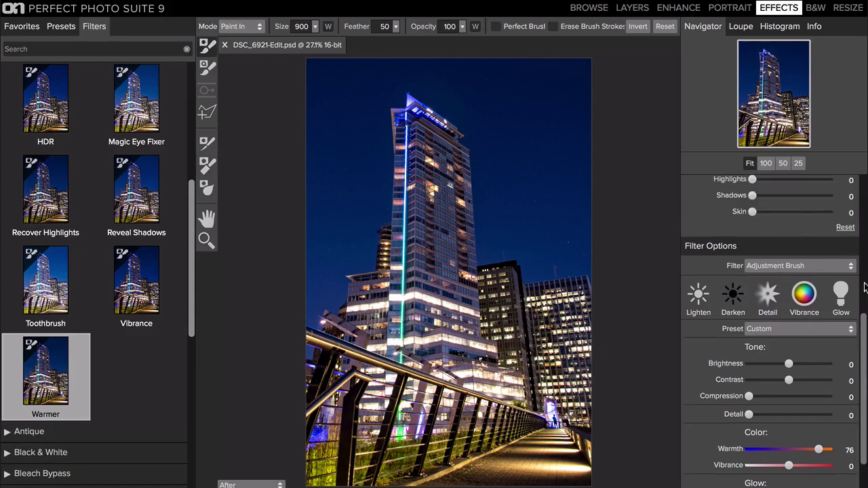
pyautogui.click(693, 251)
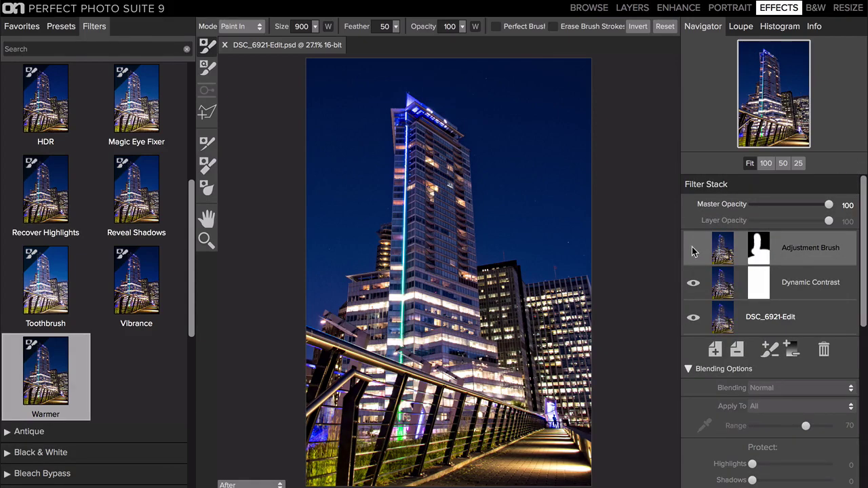
pyautogui.click(691, 247)
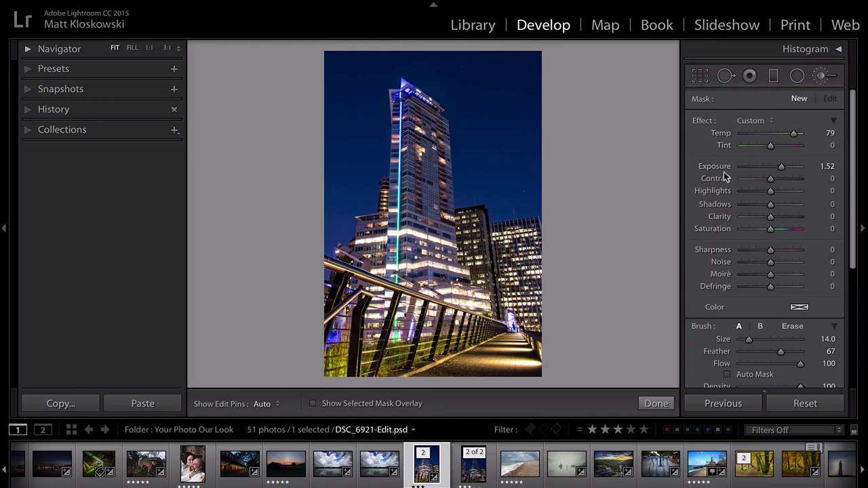
# Reset the brush Exposure to 0, set Temp to 66, and toggle the adjustment pins to check it.
pyautogui.doubleClick(772, 168)
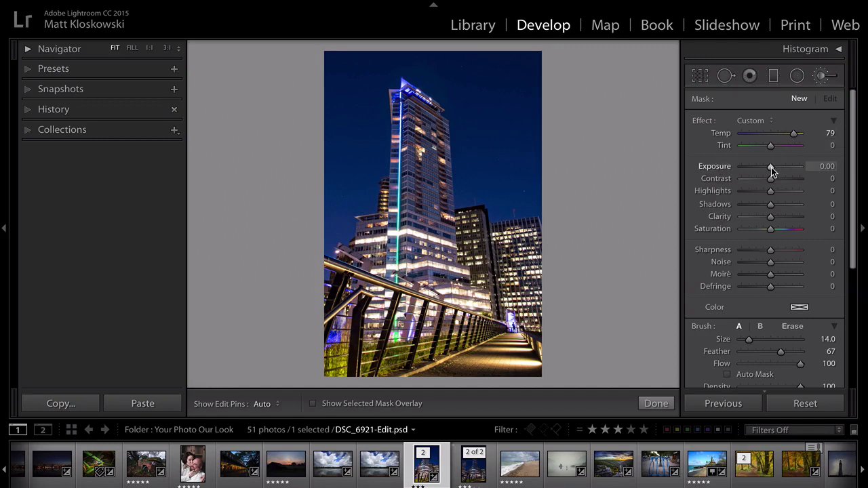
pyautogui.moveTo(791, 134); pyautogui.dragTo(790, 136)
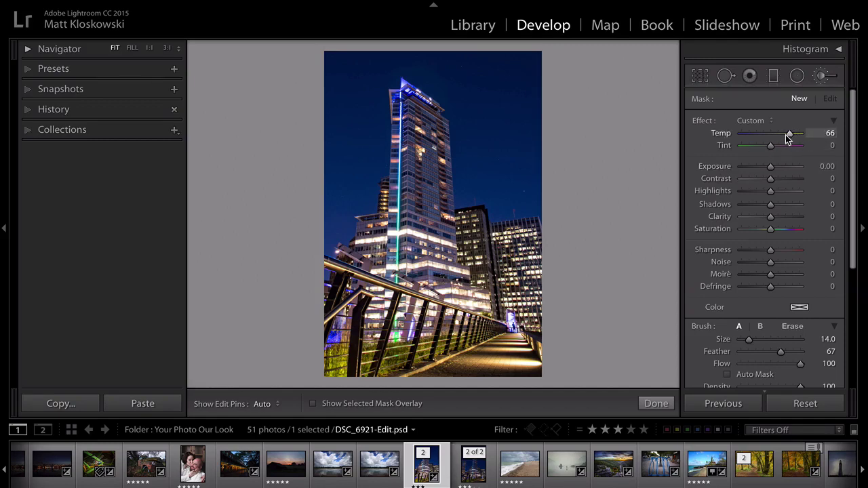
pyautogui.press('h')
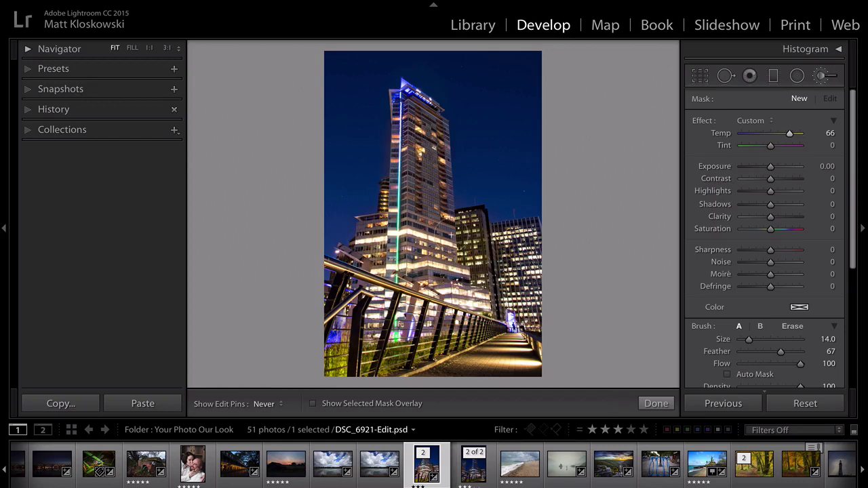
pyautogui.press('h')
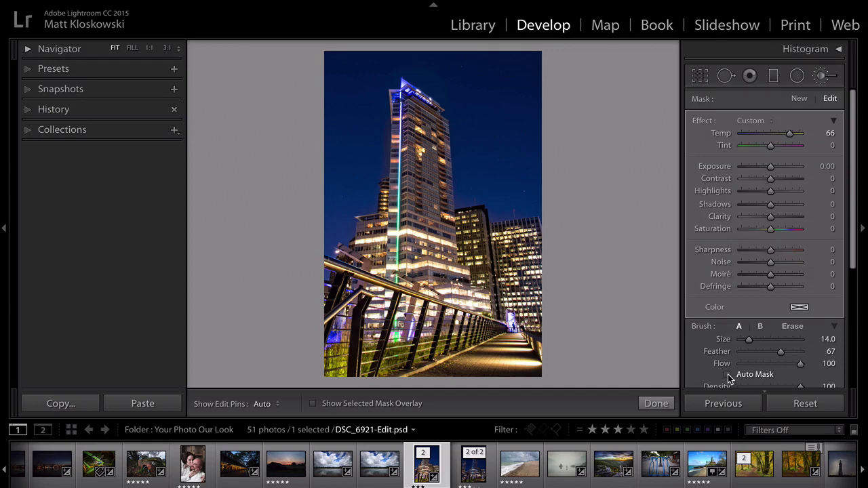
pyautogui.press('h')
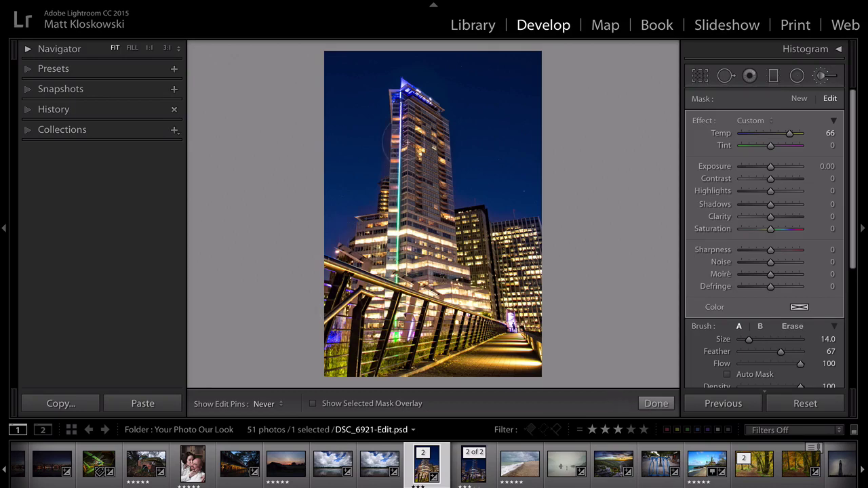
pyautogui.press('h')
pyautogui.scroll(-4, 707, 302)
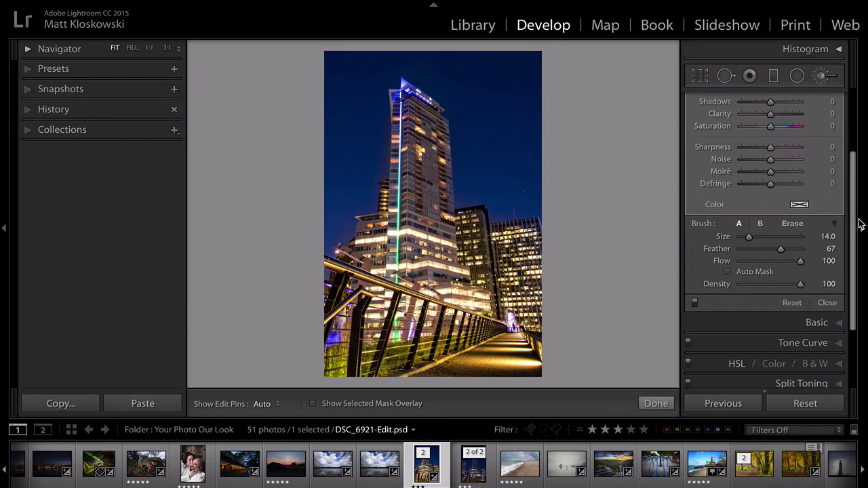
pyautogui.scroll(4, 847, 224)
# Draw a graduated filter at Exposure −1.48 up from the photo's bottom, then inspect the tower.
pyautogui.click(774, 76)
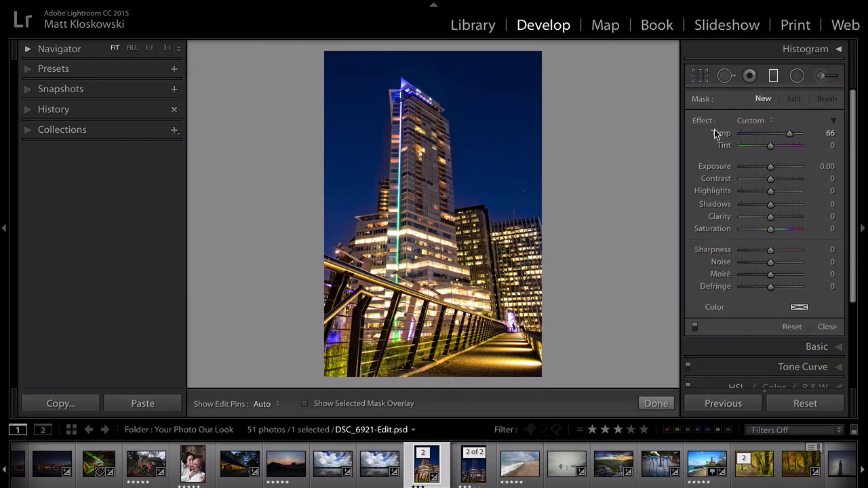
pyautogui.moveTo(760, 175); pyautogui.dragTo(761, 170)
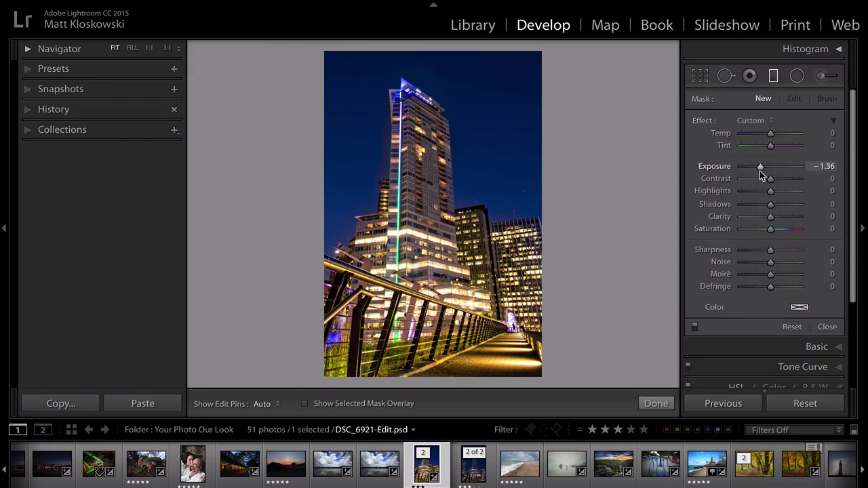
pyautogui.moveTo(502, 339); pyautogui.dragTo(456, 266)
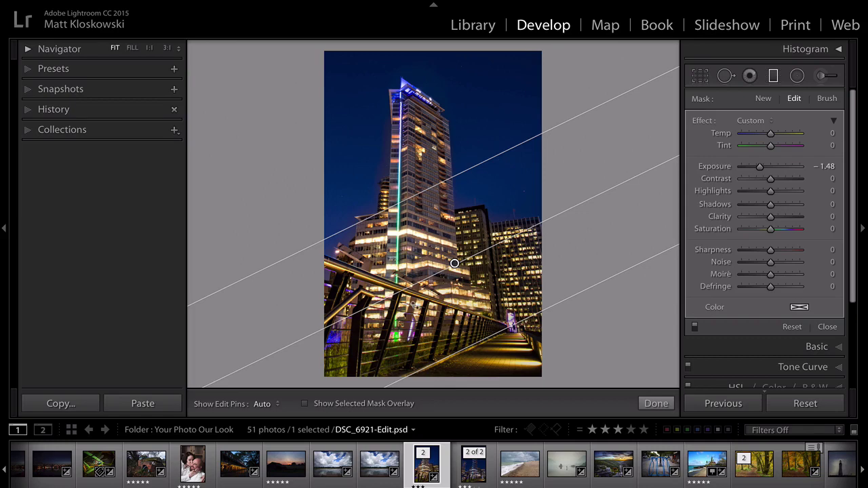
pyautogui.click(827, 328)
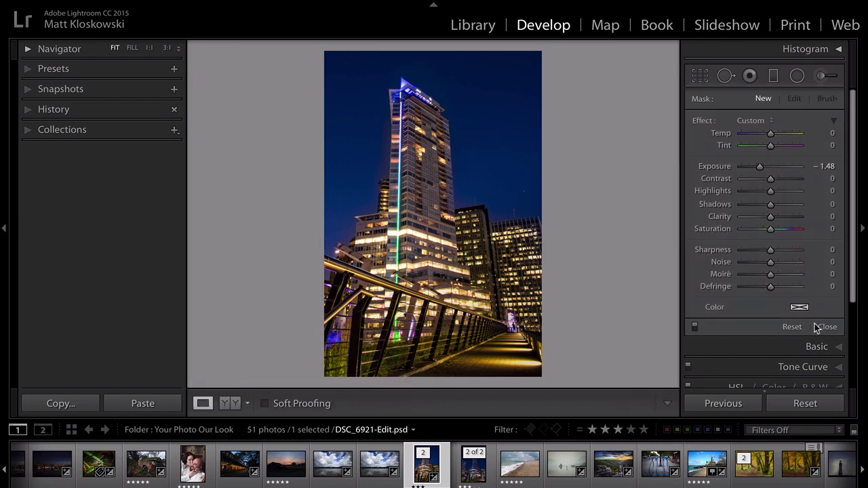
pyautogui.click(510, 226)
pyautogui.click(504, 232)
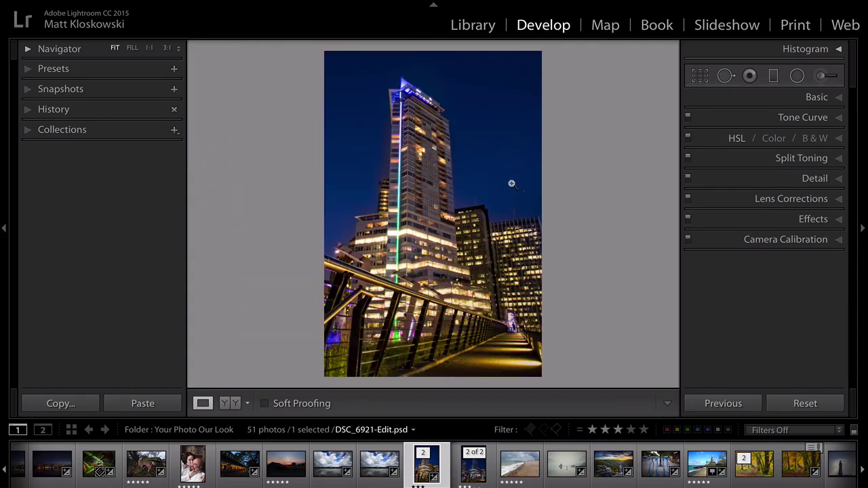
# Heal five stars in the sky using Visualize Spots, then view the original DSC_6921.NEF.
pyautogui.click(725, 76)
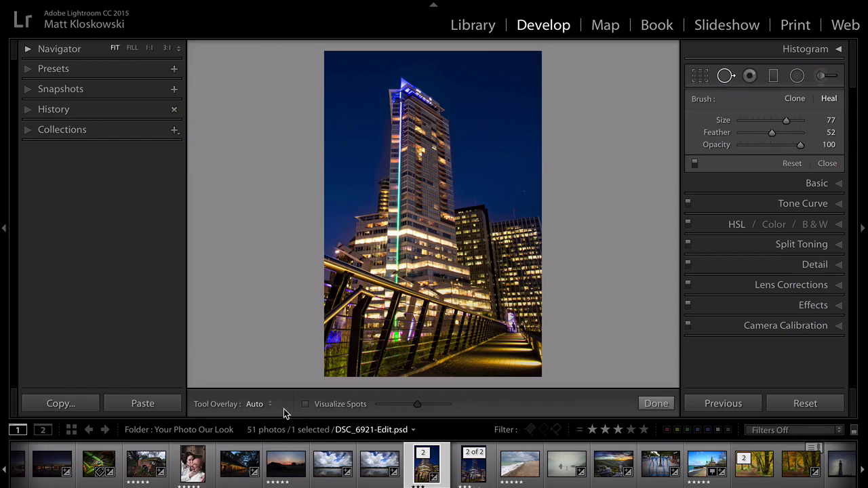
pyautogui.click(338, 406)
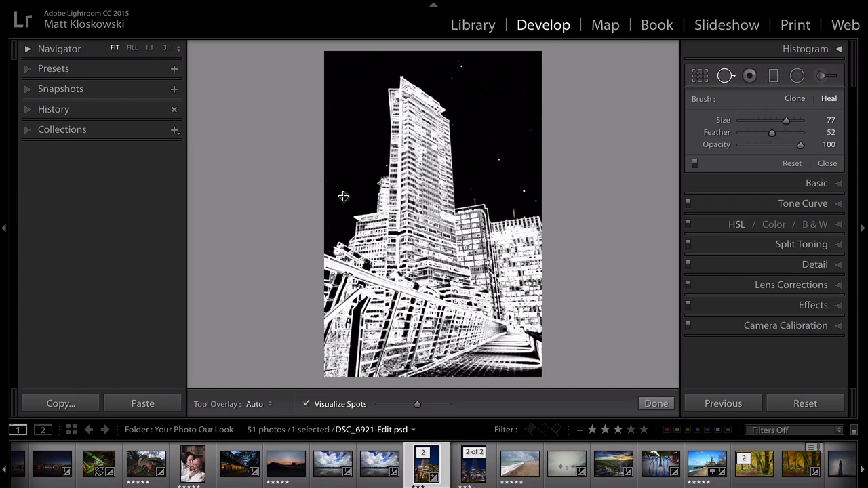
pyautogui.click(343, 196)
pyautogui.click(498, 160)
pyautogui.click(525, 191)
pyautogui.click(461, 68)
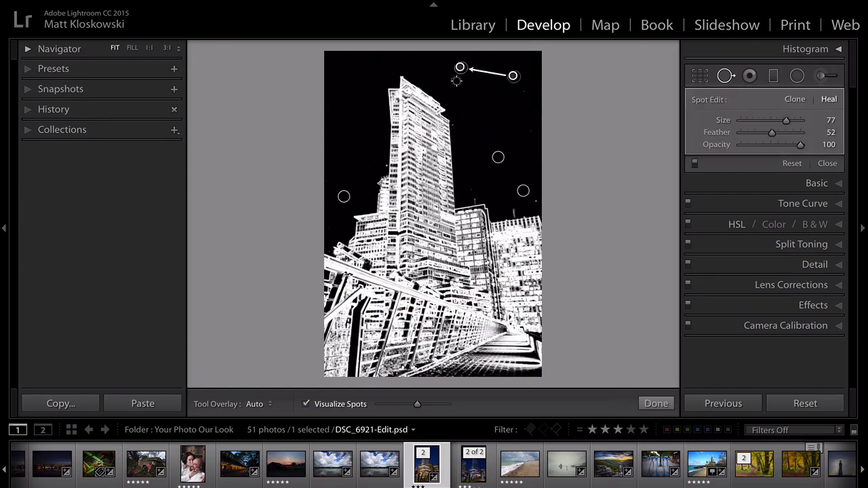
pyautogui.click(453, 79)
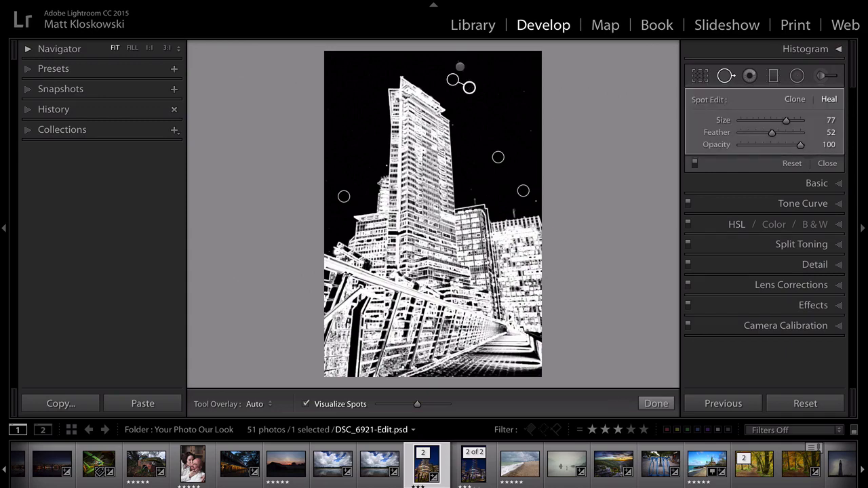
pyautogui.click(307, 403)
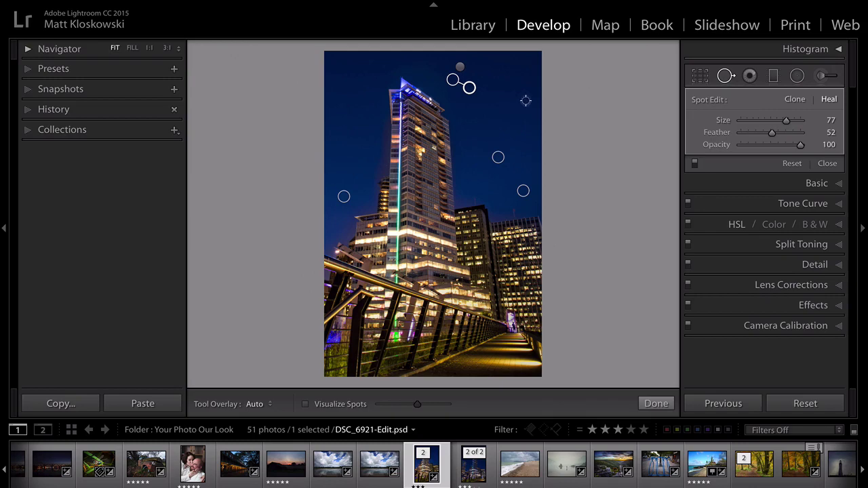
pyautogui.click(463, 464)
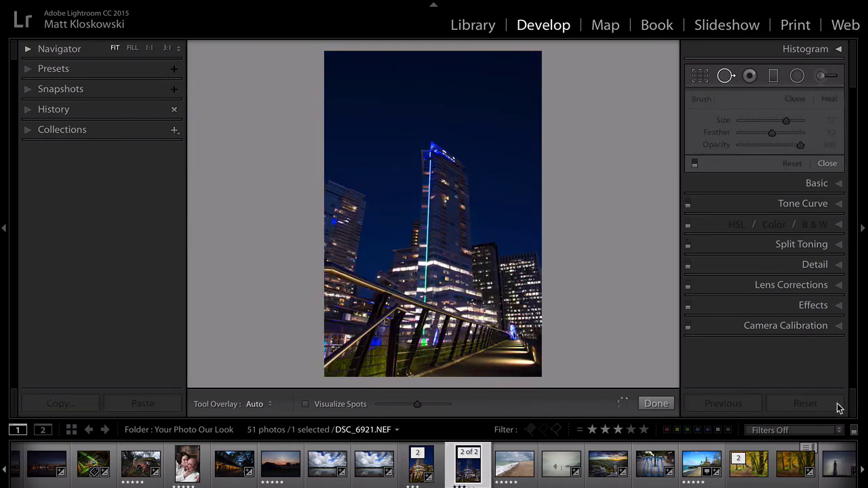
# Return to DSC_6921-Edit.psd, review it in Lights Out with panels hidden, then restore the panels.
pyautogui.click(407, 467)
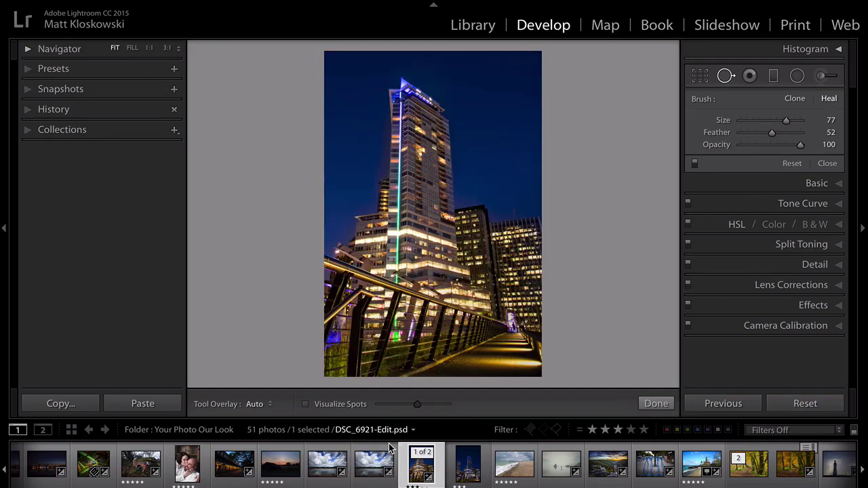
pyautogui.hotkey('shift', 'Tab')
pyautogui.press('l')
pyautogui.press('l')
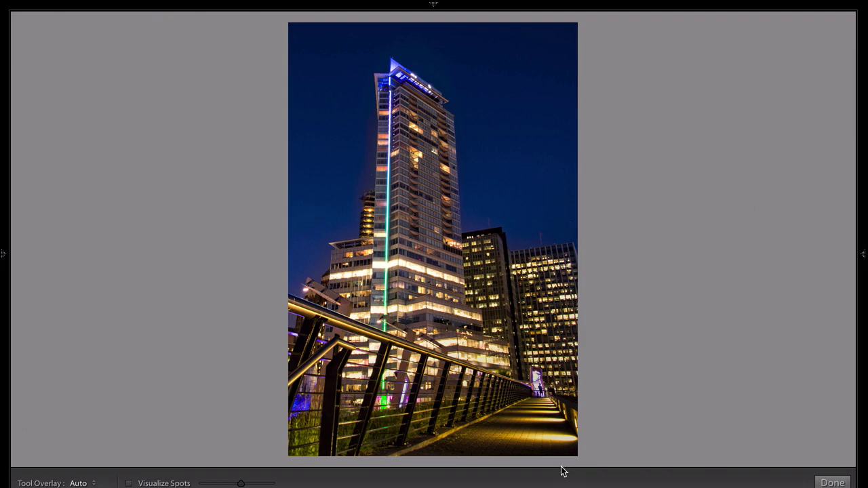
pyautogui.hotkey('shift', 'Tab')
pyautogui.scroll(-2, 475, 464)
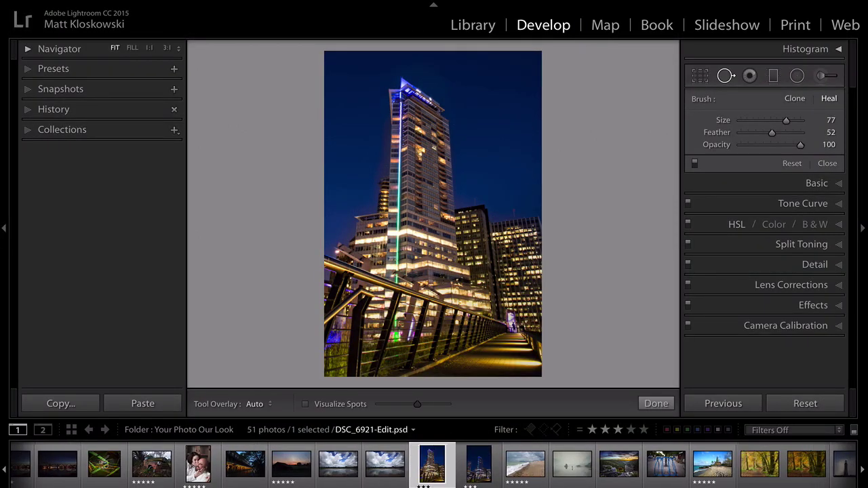
pyautogui.scroll(4, 435, 465)
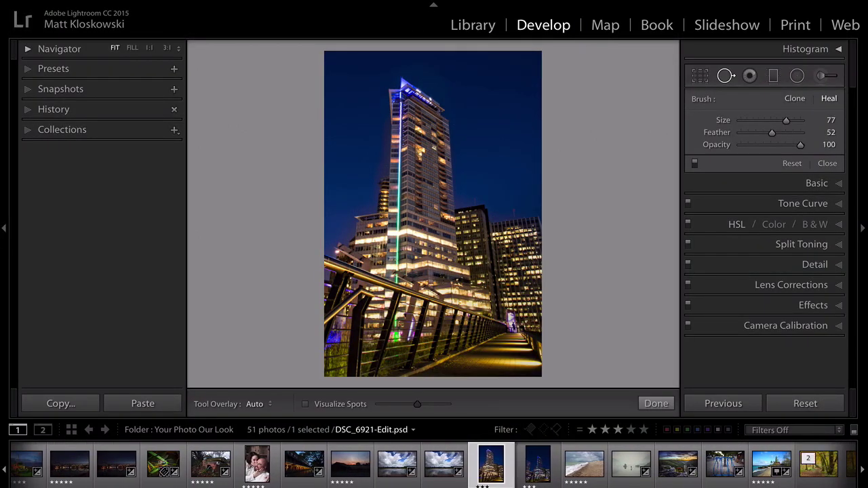
# Open the monarch butterfly photo _DSC0065.NEF.jpg and crop tightly around the butterfly and flowers.
pyautogui.click(220, 468)
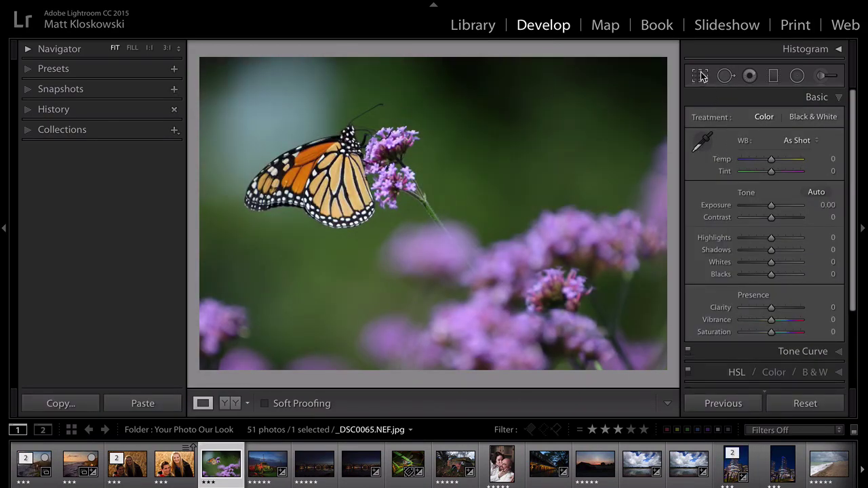
pyautogui.click(700, 76)
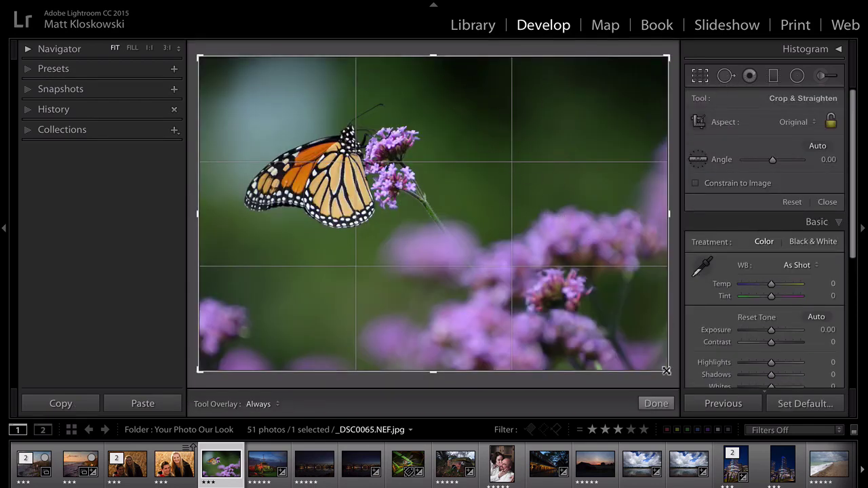
pyautogui.moveTo(668, 371); pyautogui.dragTo(553, 318)
pyautogui.moveTo(471, 252); pyautogui.dragTo(525, 278)
pyautogui.moveTo(577, 310)
pyautogui.mouseDown()
pyautogui.moveTo(597, 321)
pyautogui.moveTo(586, 315)
pyautogui.mouseUp()
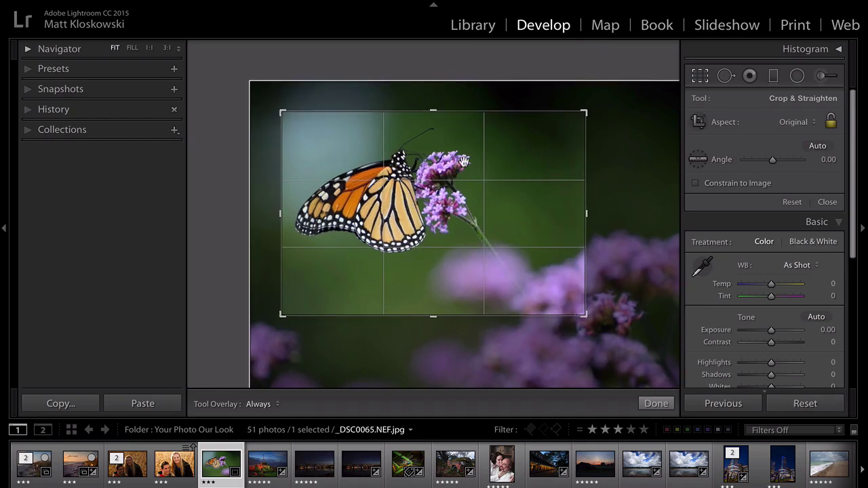
# Commit the crop and set Whites +25, Blacks -20, Temp +7, Saturation +7.
pyautogui.press('Return')
pyautogui.press('alt')
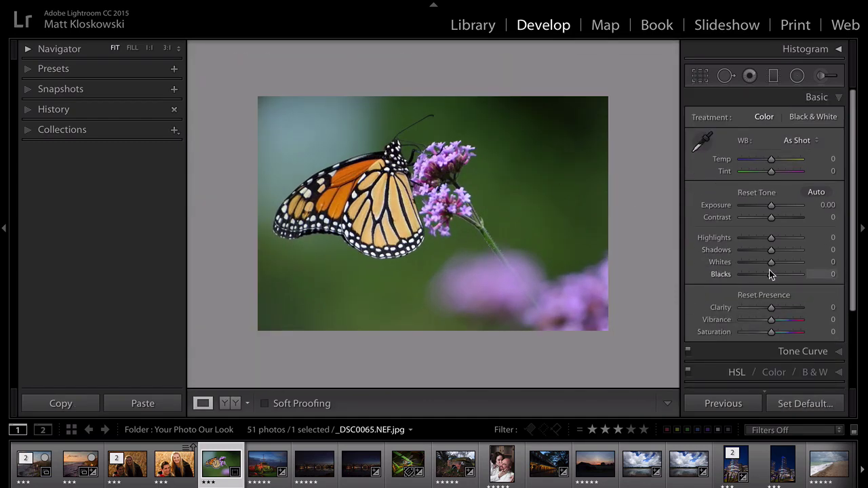
pyautogui.moveTo(772, 262); pyautogui.dragTo(765, 274)
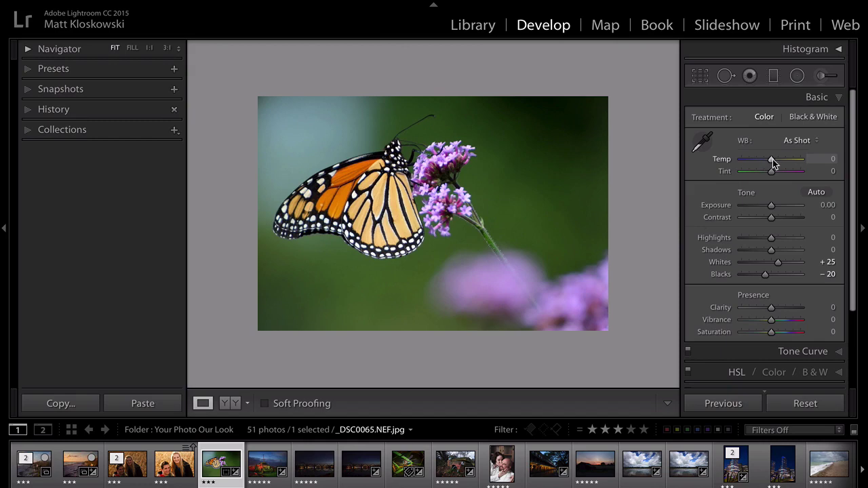
pyautogui.moveTo(770, 159); pyautogui.dragTo(773, 159)
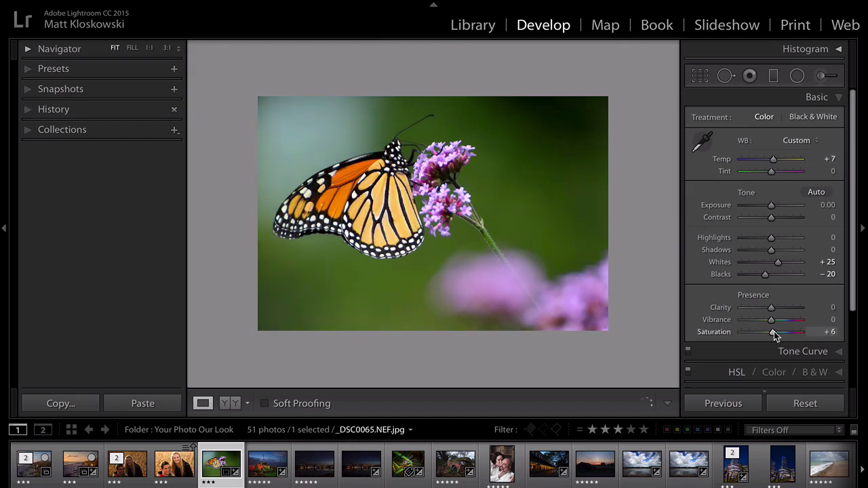
pyautogui.moveTo(774, 332)
pyautogui.mouseDown()
pyautogui.moveTo(826, 332)
pyautogui.moveTo(776, 331)
pyautogui.mouseUp()
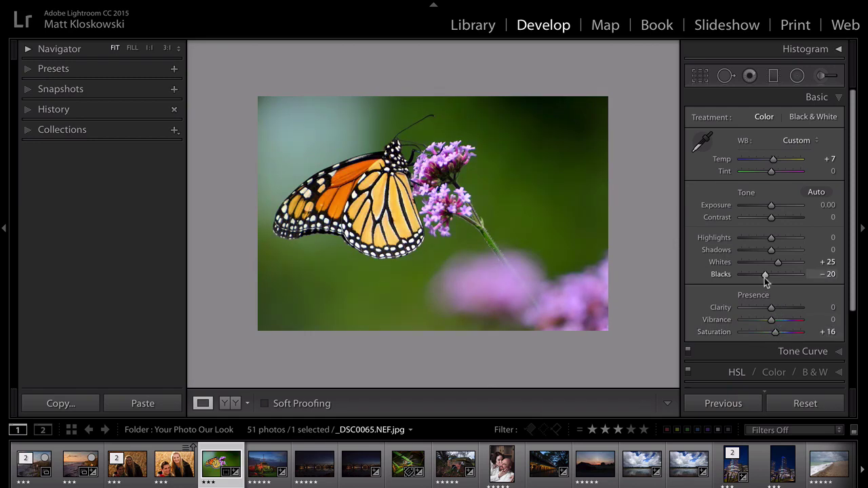
pyautogui.moveTo(774, 333); pyautogui.dragTo(771, 334)
# Set the Sharpening Amount to 62.
pyautogui.moveTo(854, 248); pyautogui.dragTo(854, 323)
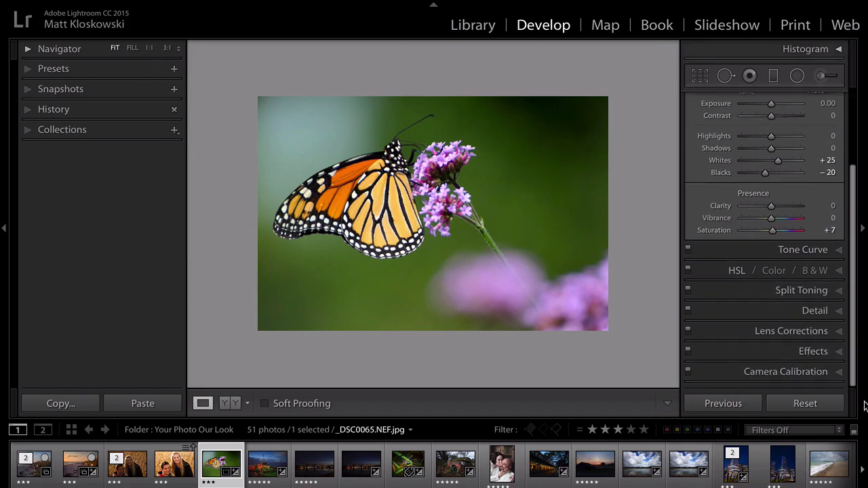
pyautogui.click(810, 310)
pyautogui.moveTo(764, 239)
pyautogui.mouseDown()
pyautogui.moveTo(778, 241)
pyautogui.moveTo(762, 251)
pyautogui.mouseUp()
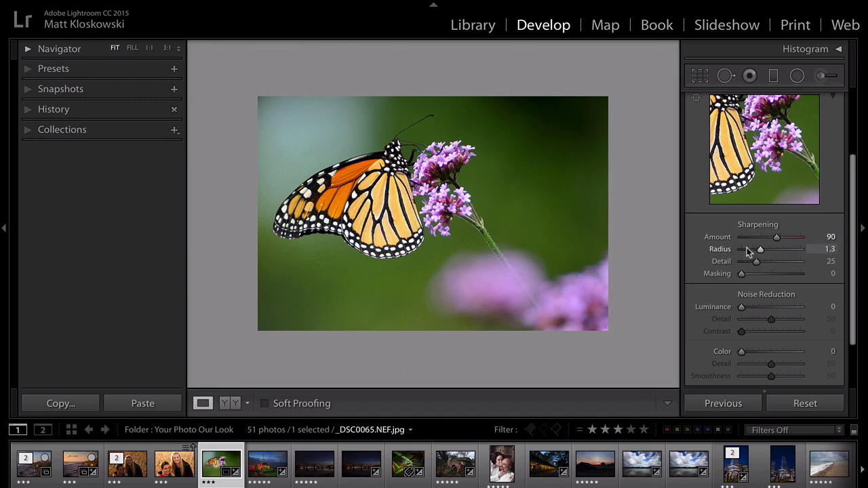
pyautogui.moveTo(766, 239); pyautogui.dragTo(766, 243)
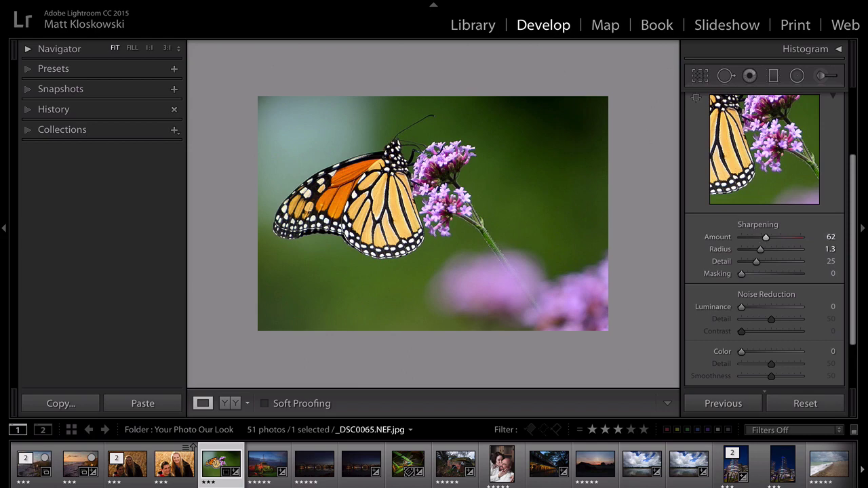
# Edit a copy with Lightroom adjustments in Perfect Effects 9 Suite.
pyautogui.rightClick(203, 13)
pyautogui.moveTo(282, 49)
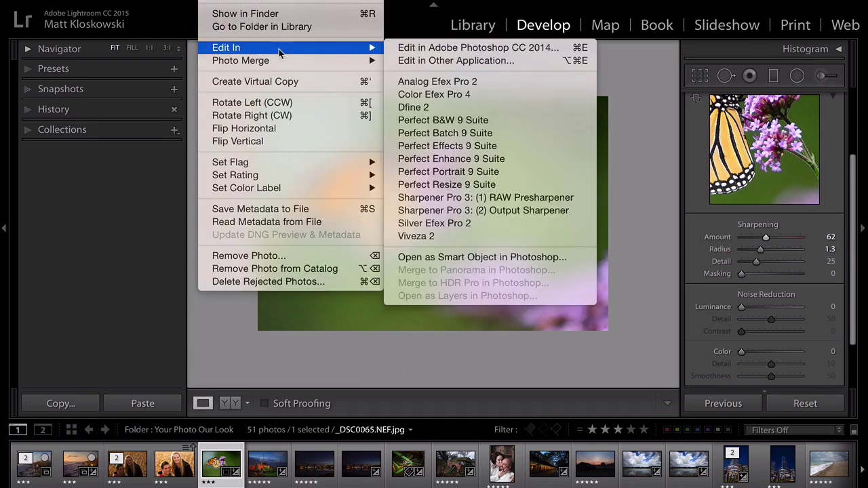
pyautogui.click(440, 149)
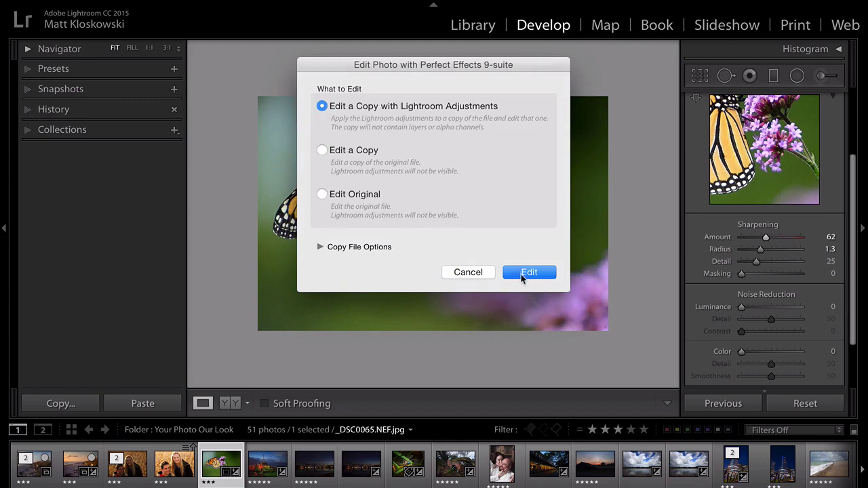
pyautogui.click(528, 272)
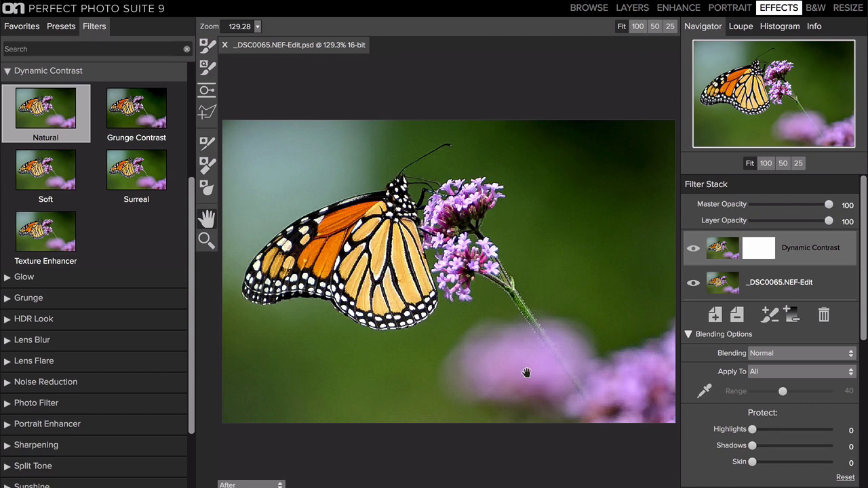
# Mask the Natural Dynamic Contrast effect, then add a Sunshine layer at 72% opacity.
pyautogui.click(206, 46)
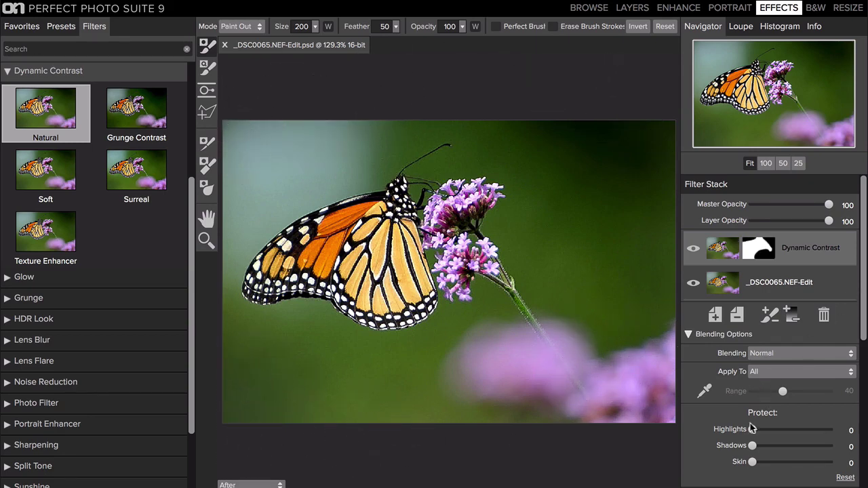
pyautogui.click(715, 315)
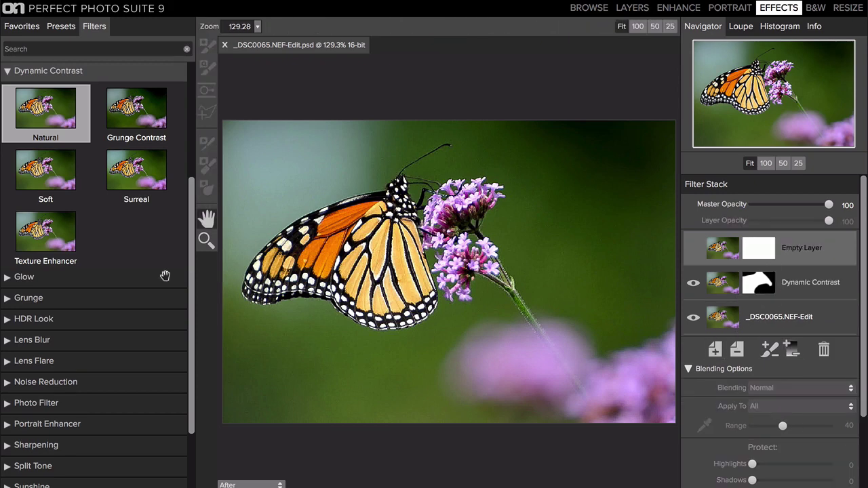
pyautogui.scroll(-3, 187, 288)
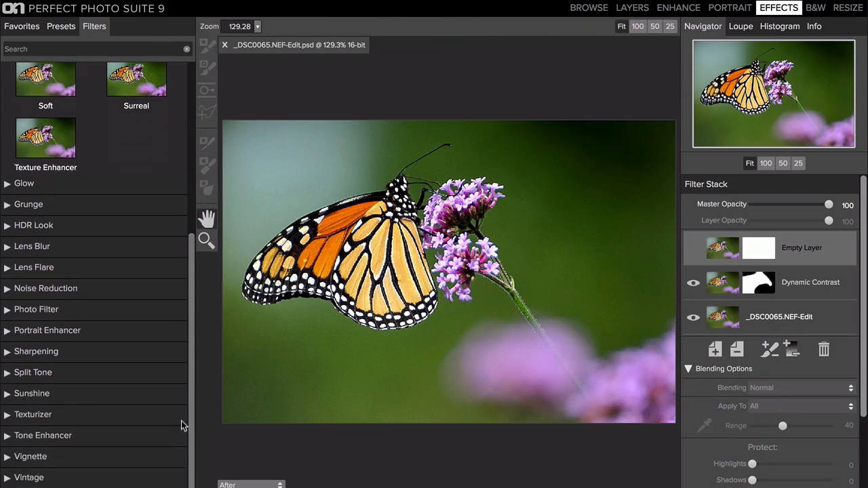
pyautogui.click(61, 399)
pyautogui.click(135, 314)
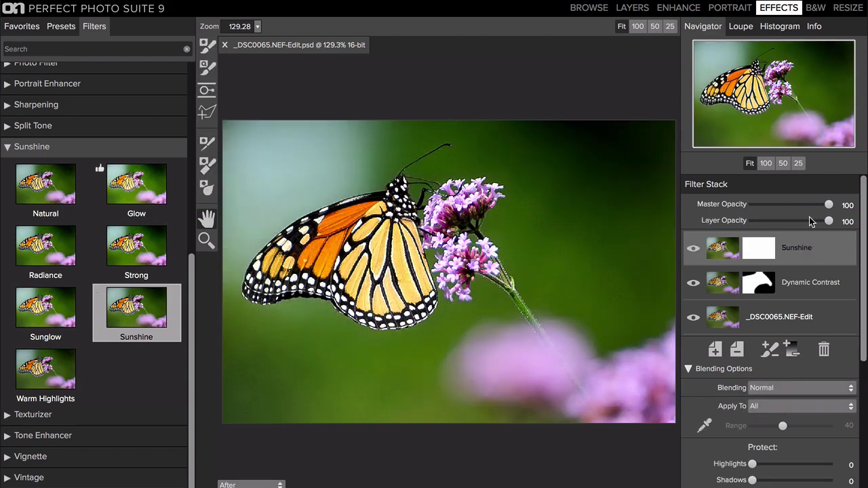
pyautogui.moveTo(812, 222); pyautogui.dragTo(807, 233)
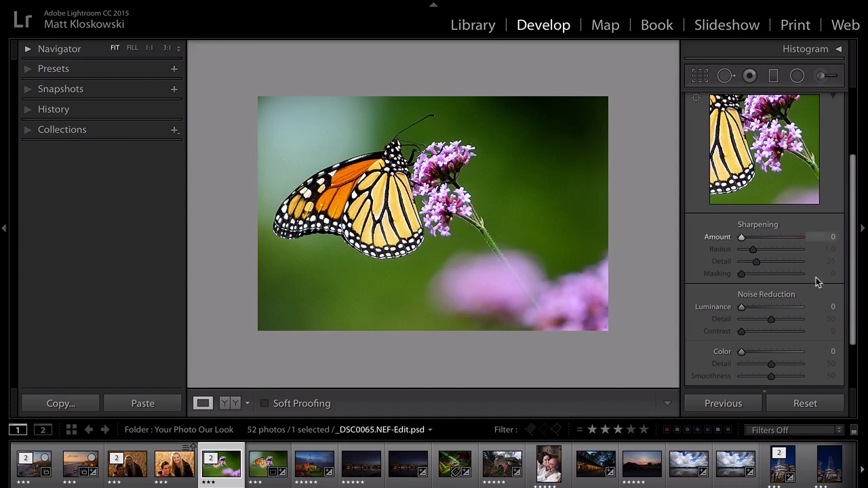
# Add a post-crop vignette with Amount -29, Midpoint 18 and Feather 100.
pyautogui.moveTo(853, 320); pyautogui.dragTo(858, 407)
pyautogui.click(816, 355)
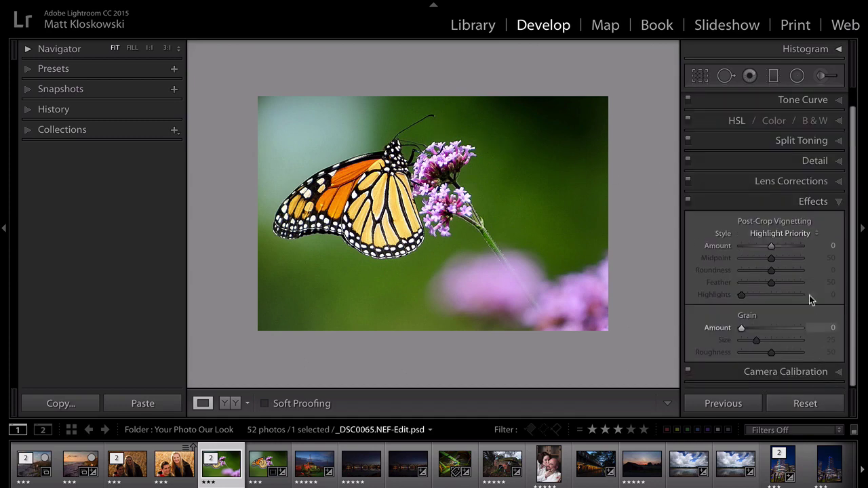
pyautogui.click(763, 246)
pyautogui.moveTo(765, 263); pyautogui.dragTo(803, 283)
pyautogui.moveTo(765, 247)
pyautogui.mouseDown()
pyautogui.moveTo(742, 259)
pyautogui.moveTo(752, 258)
pyautogui.mouseUp()
# Reset the original _DSC0065.NEF.jpg to remove its crop and all edits.
pyautogui.click(257, 475)
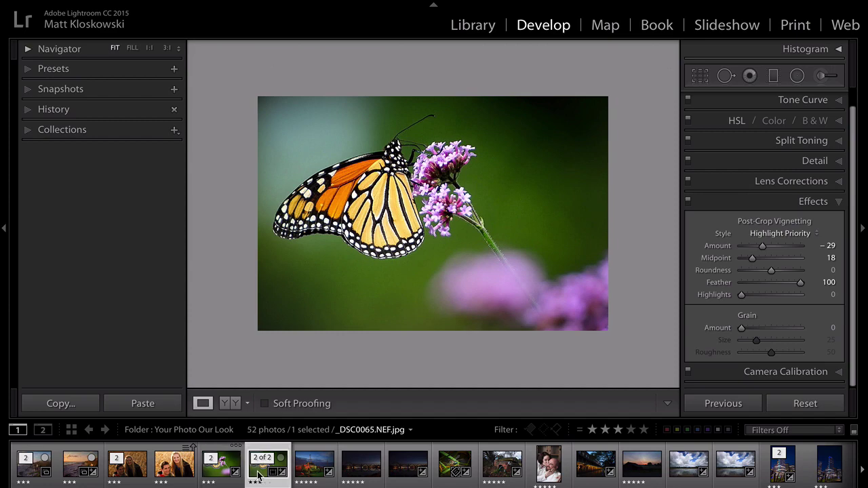
pyautogui.click(798, 403)
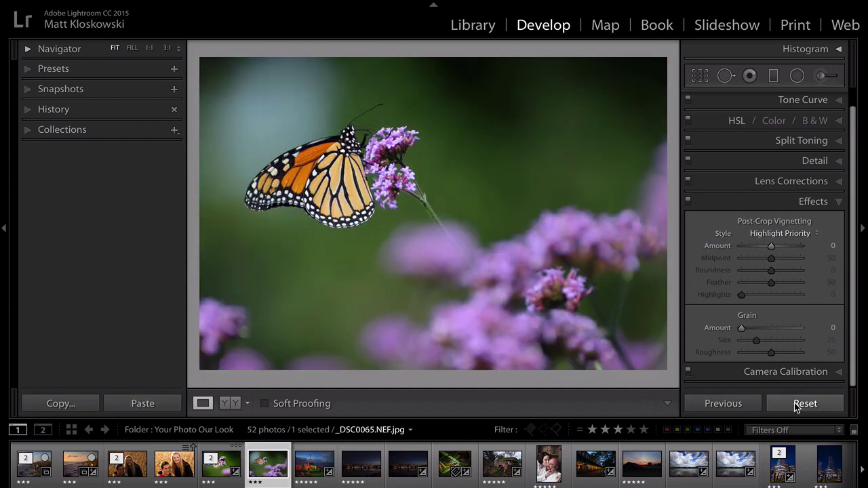